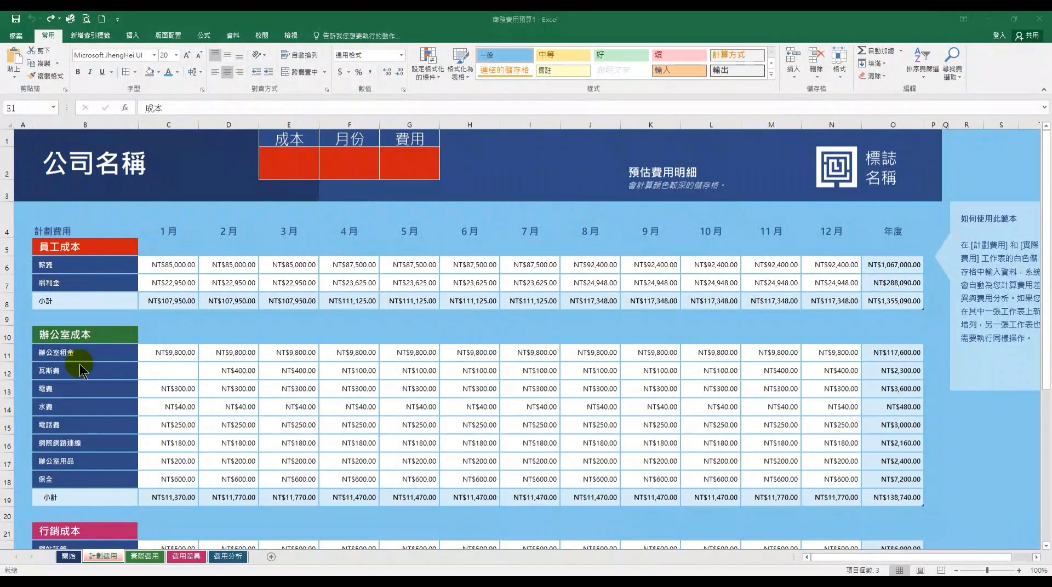
- Review the cost categories on the 計劃費用 sheet and the 成本, 月份 and 費用 lookup headings above the table
scroll(88, 434, down, 7)
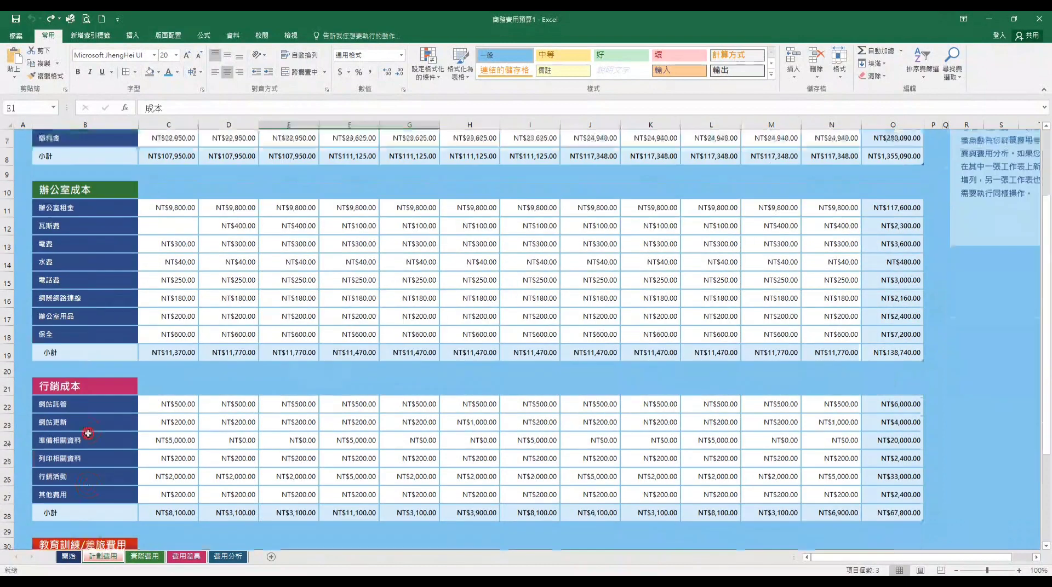
scroll(88, 434, up, 1)
scroll(88, 434, up, 3)
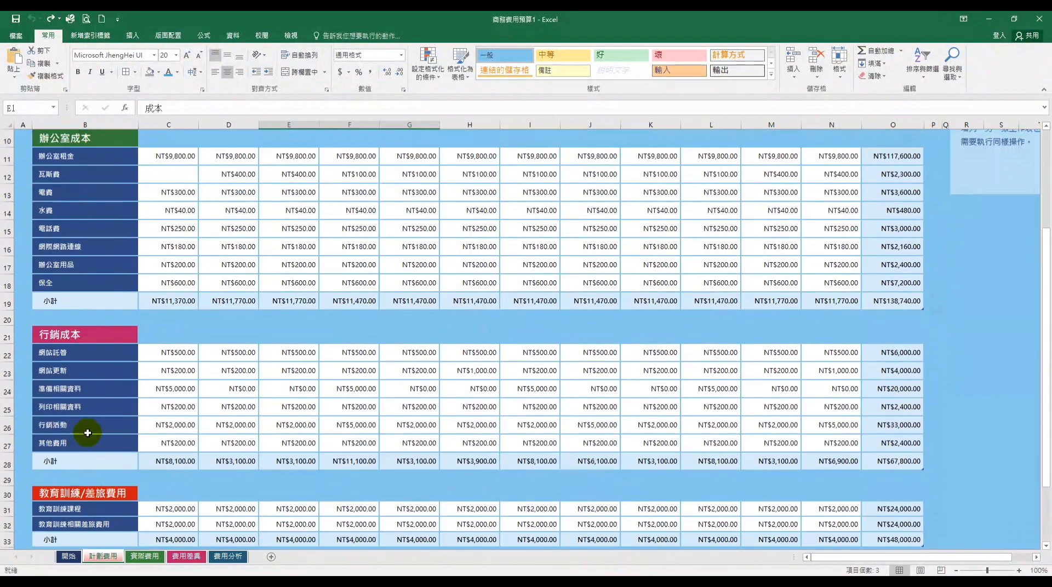
scroll(87, 429, up, 3)
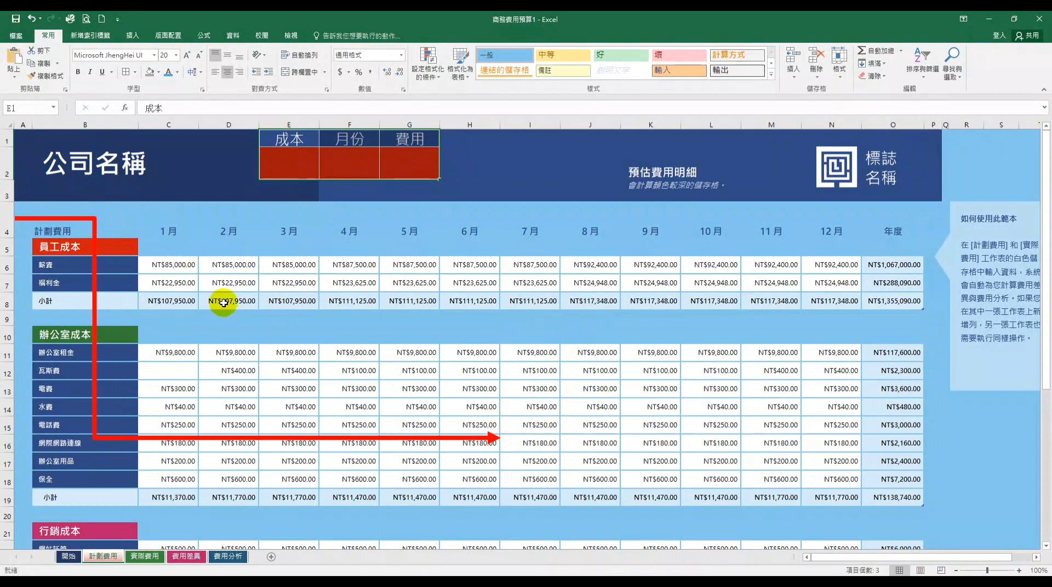
click(278, 157)
click(288, 137)
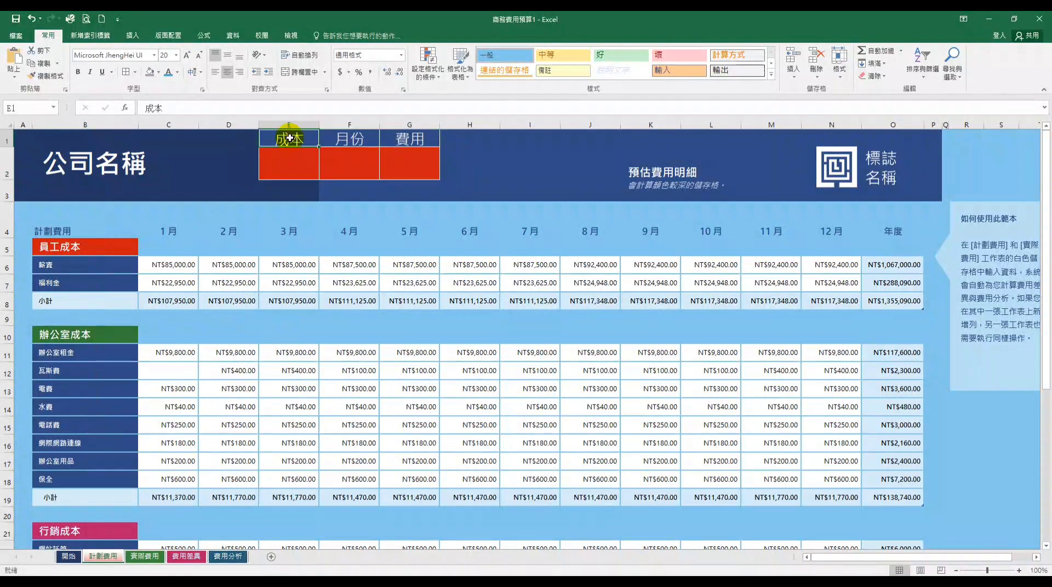
click(352, 140)
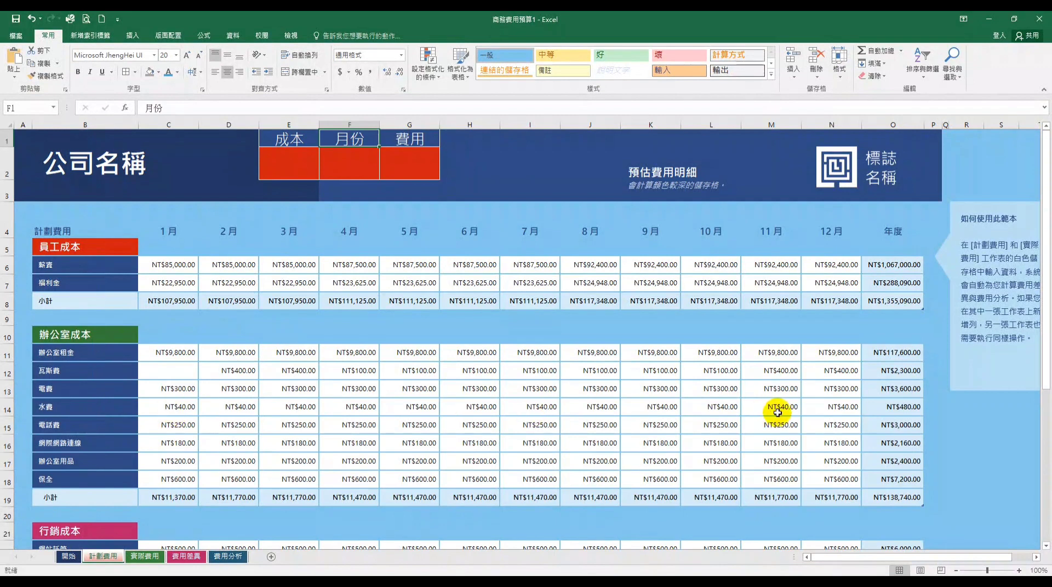
- Insert a VLOOKUP function in cell G2 under 費用, with E2 as the Lookup_value
click(413, 157)
click(419, 171)
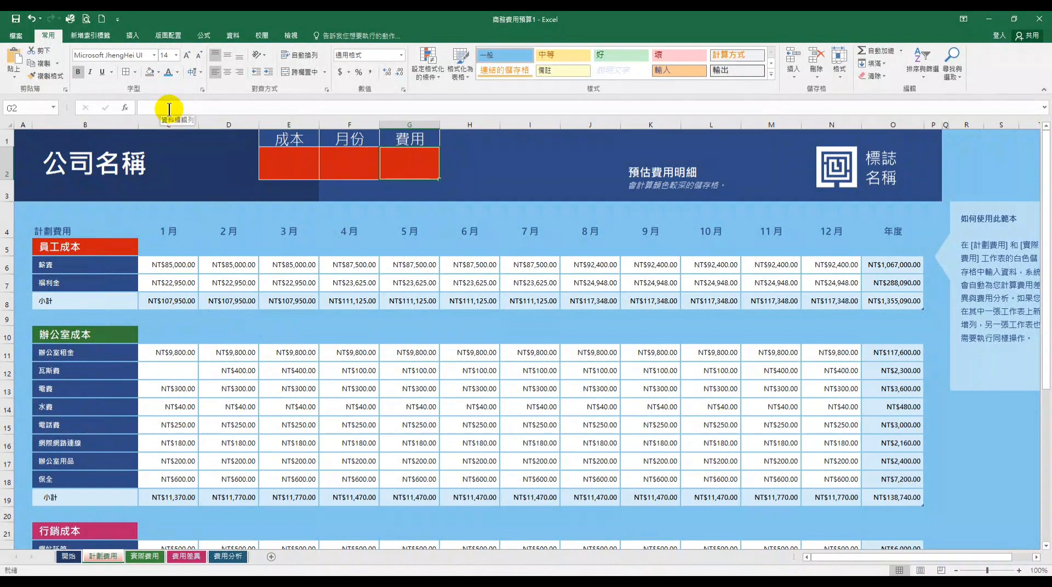
click(142, 108)
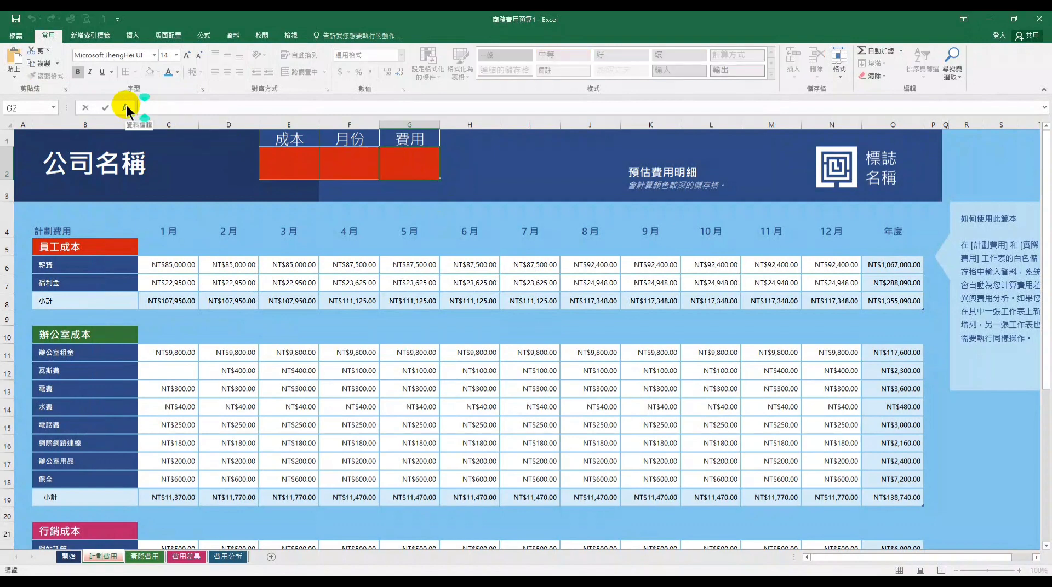
click(126, 107)
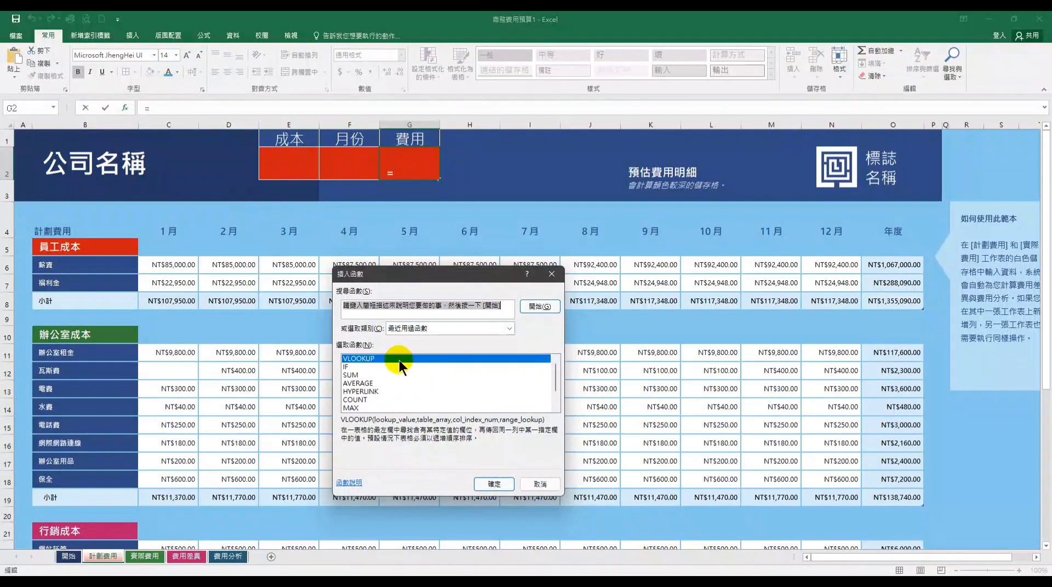
click(495, 487)
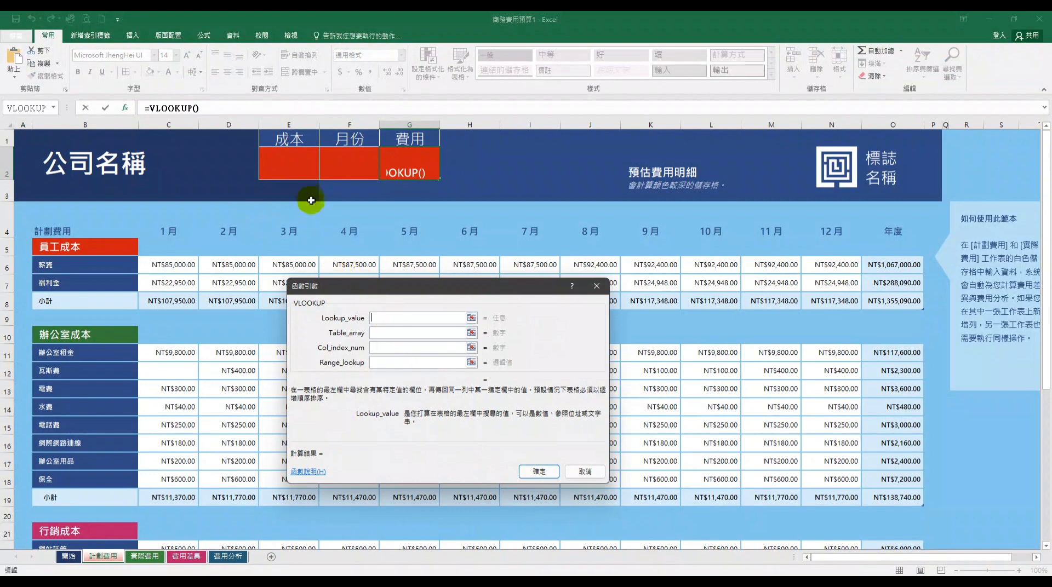
click(288, 166)
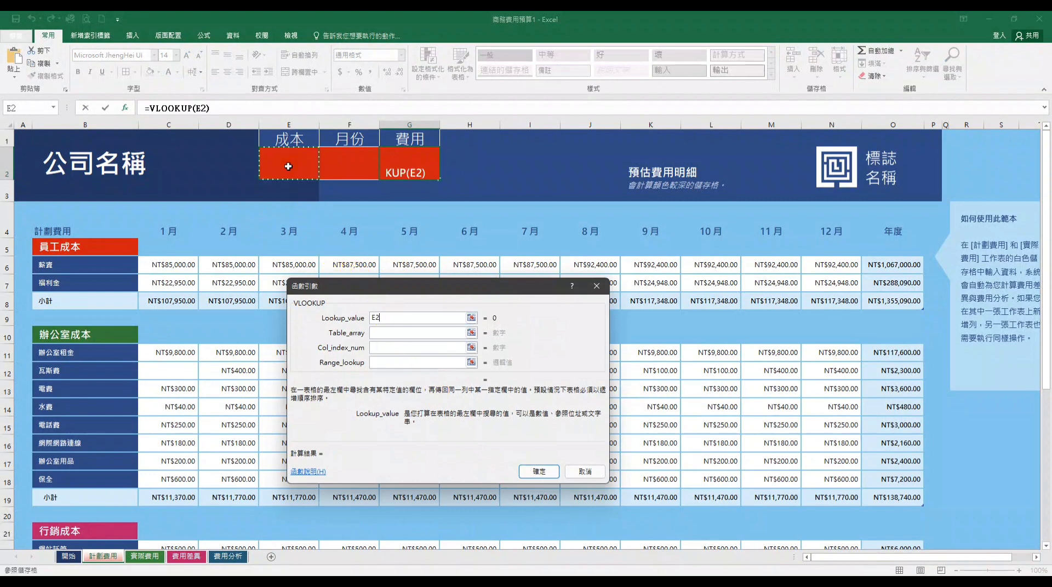
- Set the VLOOKUP Table_array to B6:O37, covering the cost items through the annual totals
click(390, 332)
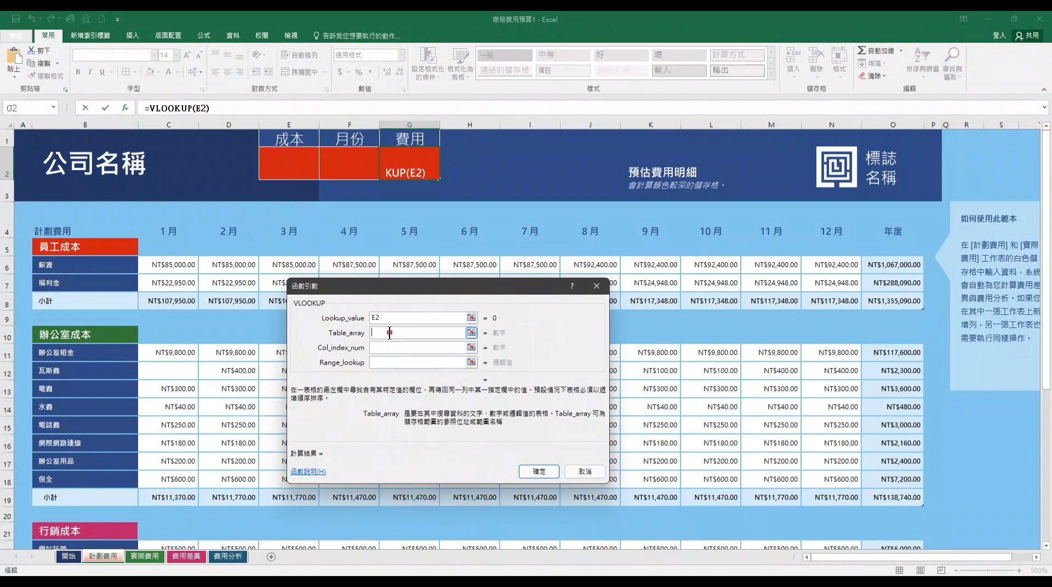
click(471, 333)
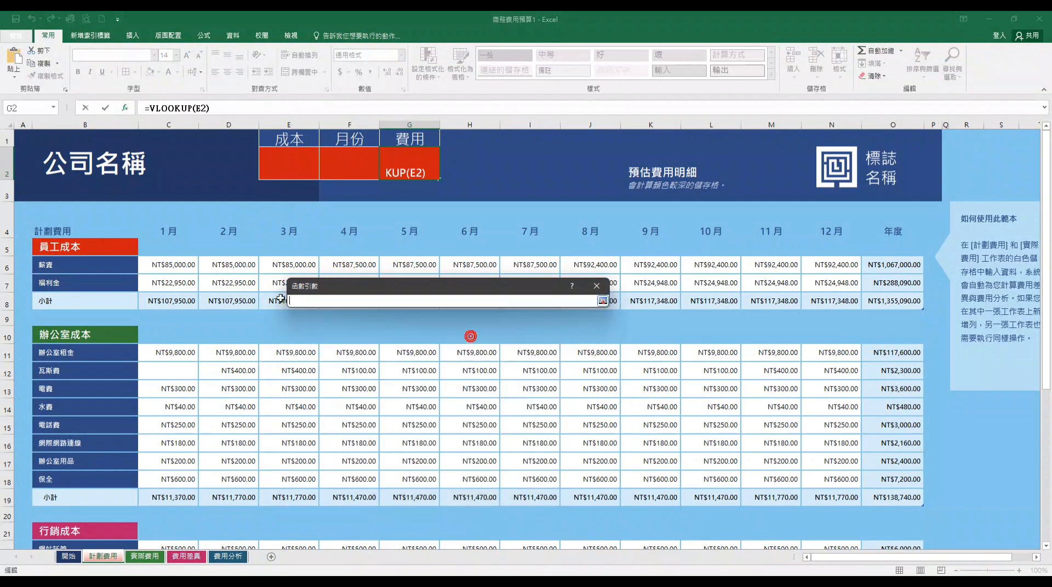
drag(334, 282, 514, 179)
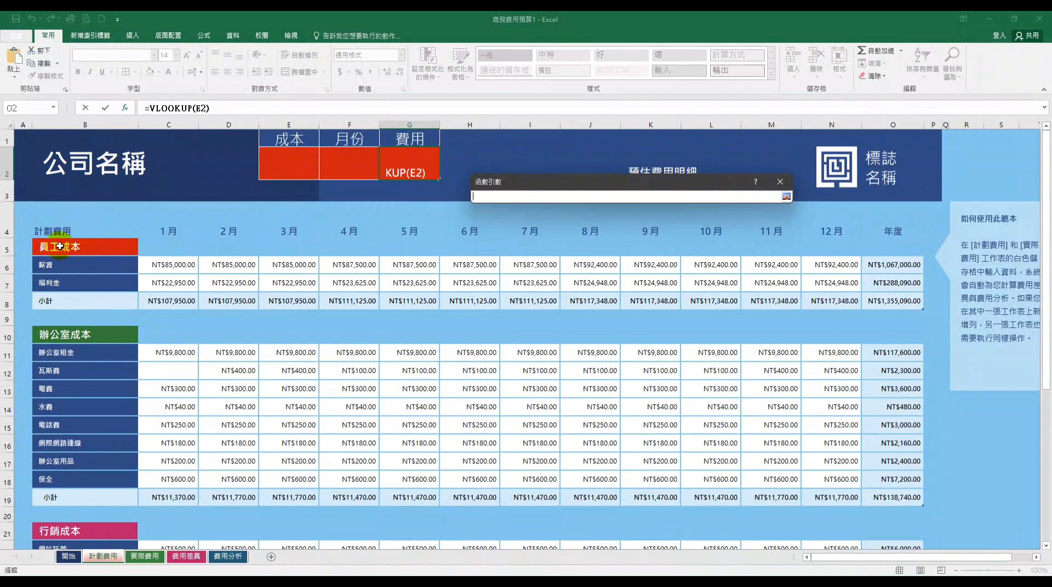
drag(58, 265, 886, 503)
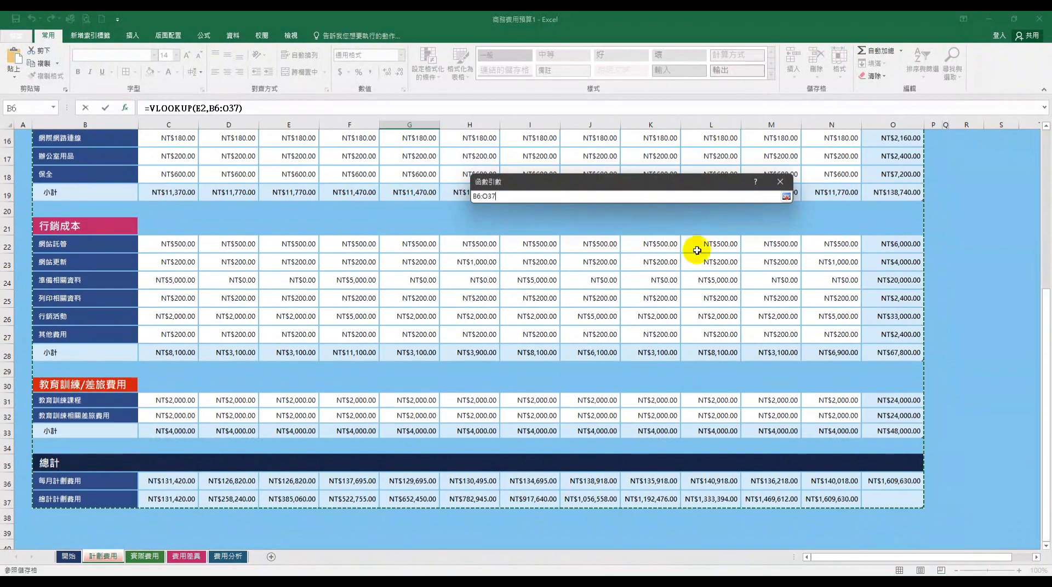
key(Return)
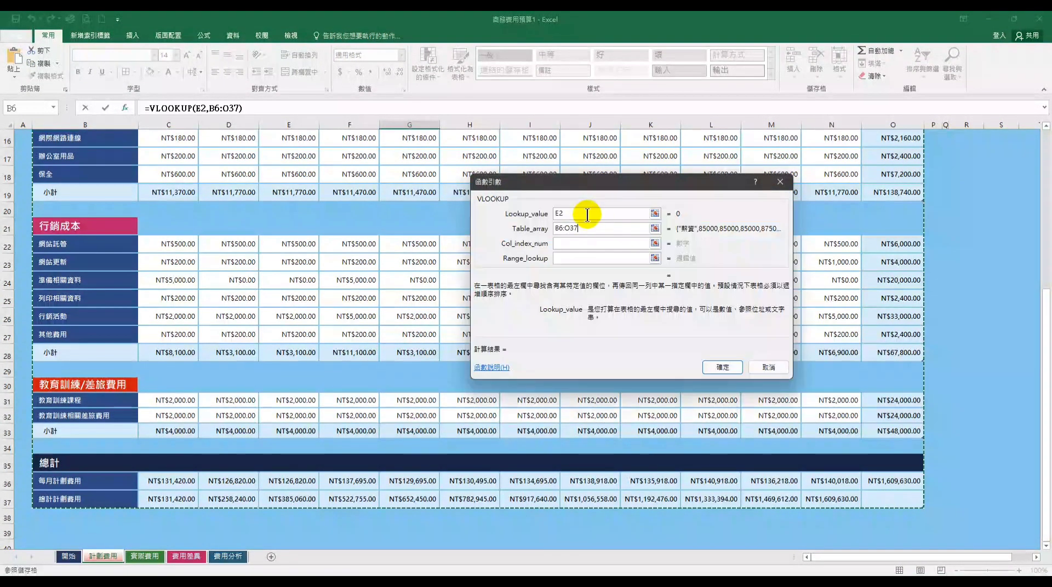
- Set Col_index_num to F2 and Range_lookup to 0, and complete the VLOOKUP formula
click(555, 243)
scroll(404, 263, up, 5)
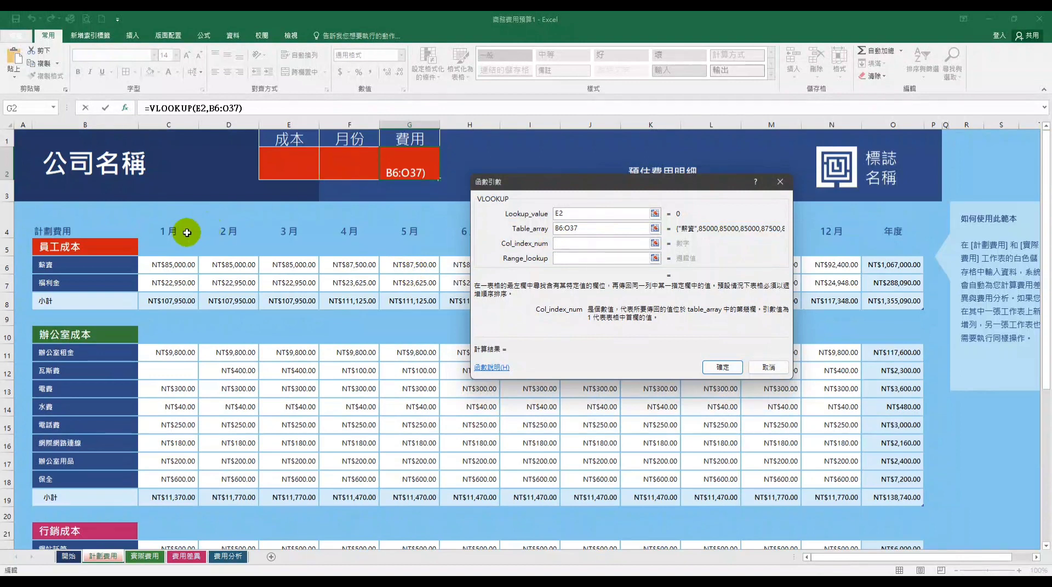
drag(569, 181, 527, 303)
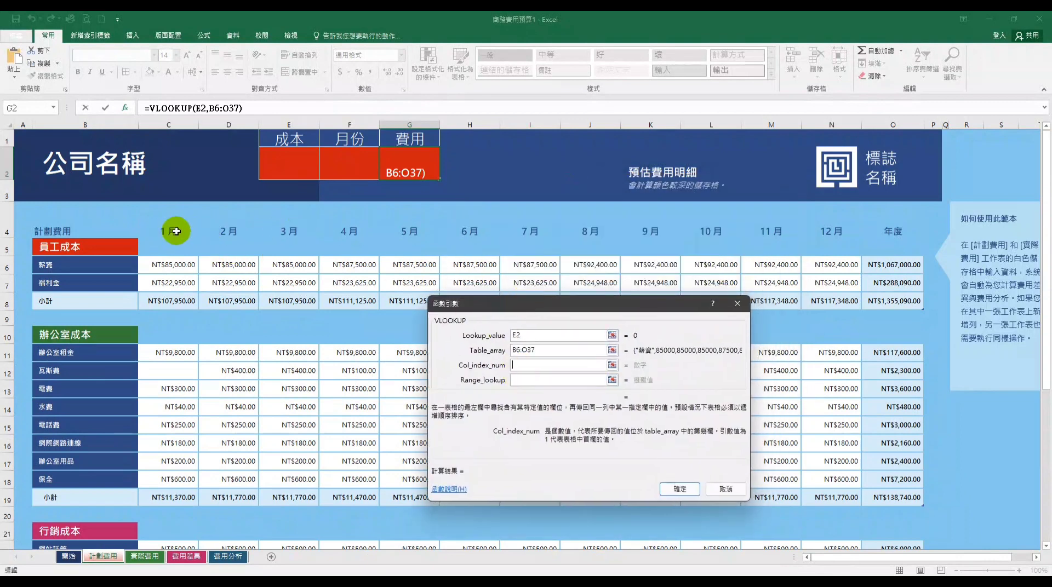
click(355, 175)
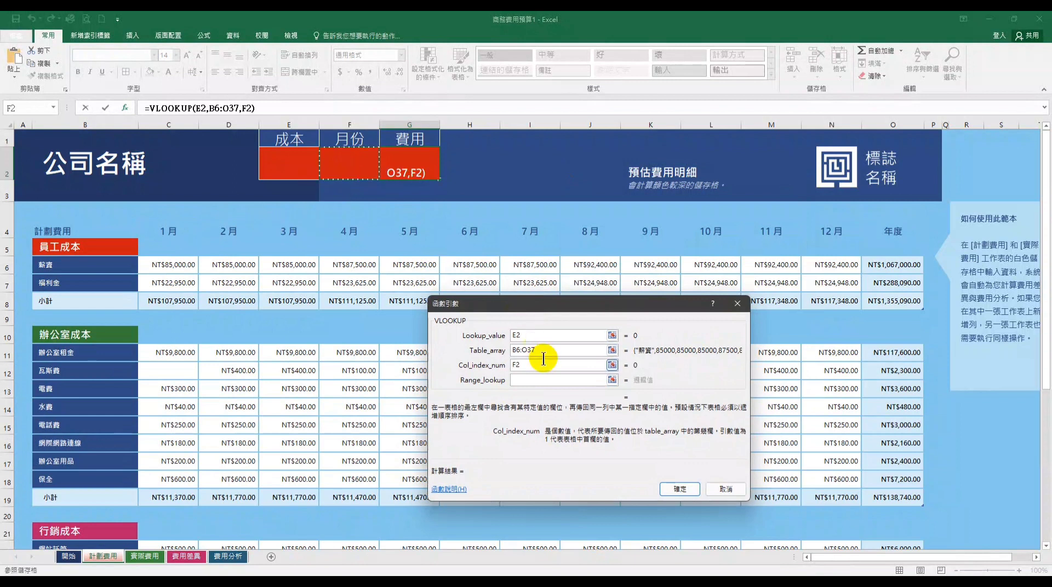
click(547, 378)
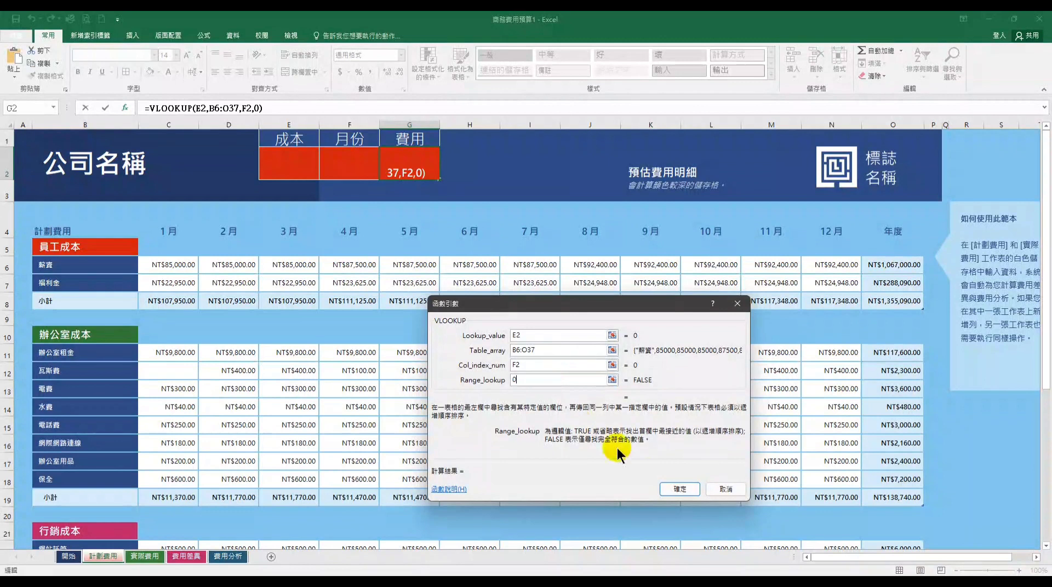
click(687, 491)
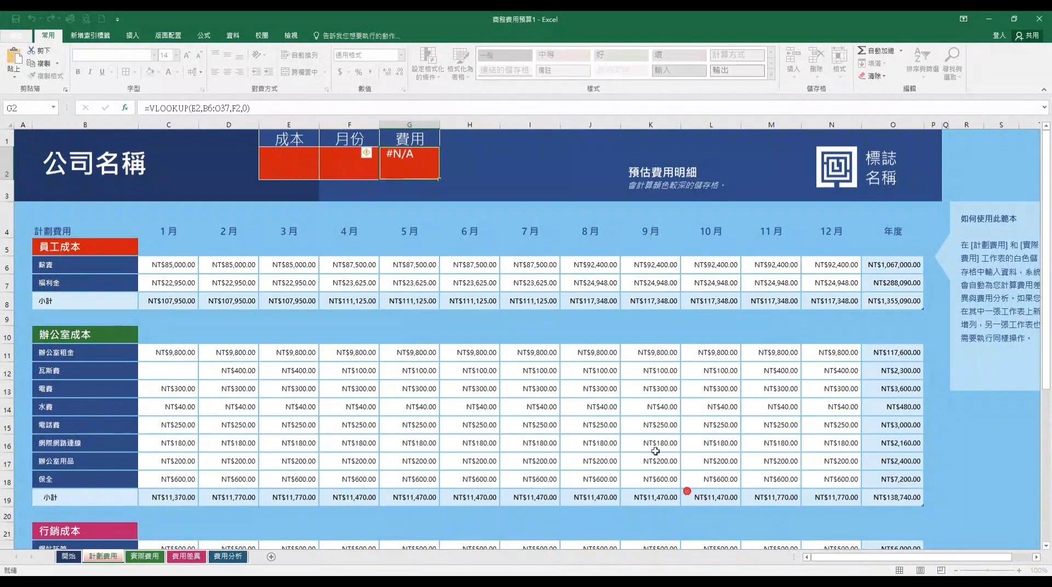
- Enter 水費 in E2 and 2 in F2 as test criteria, and check the result against the 水費 row
click(300, 160)
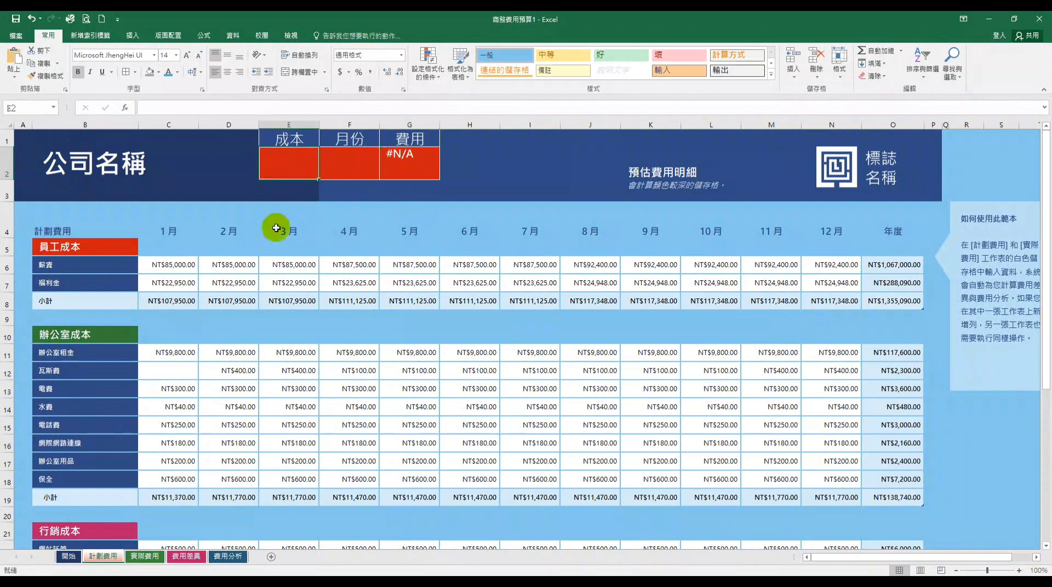
text(ㄕㄨㄟㄈㄟ4)
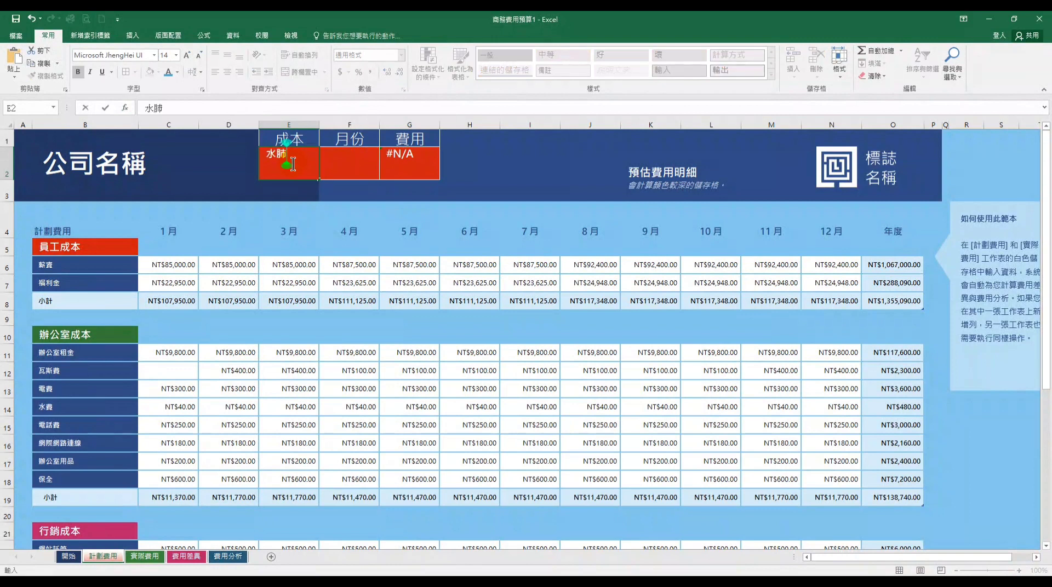
text(ㄈㄟ4)
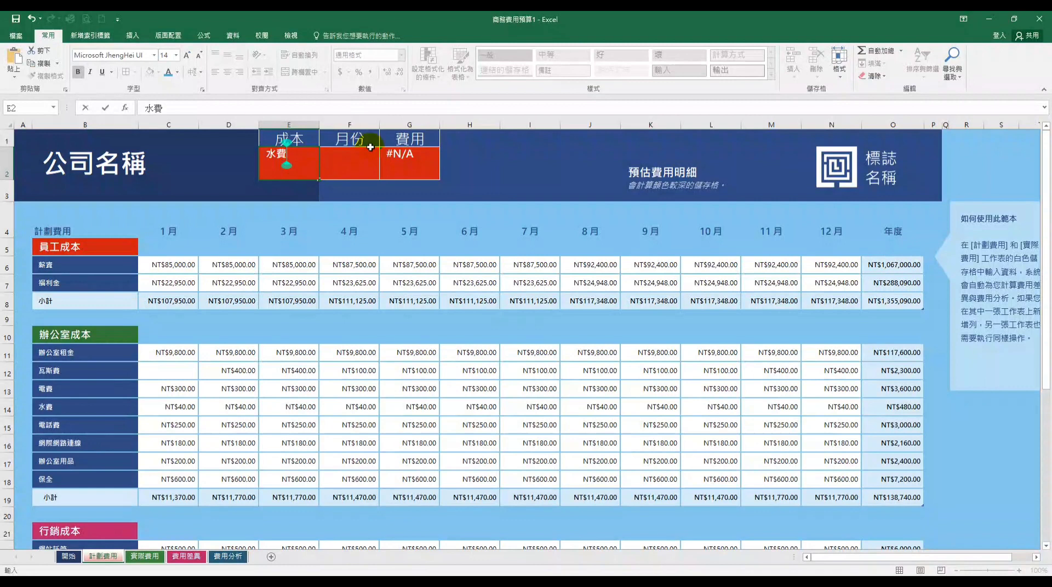
click(358, 162)
text(2)
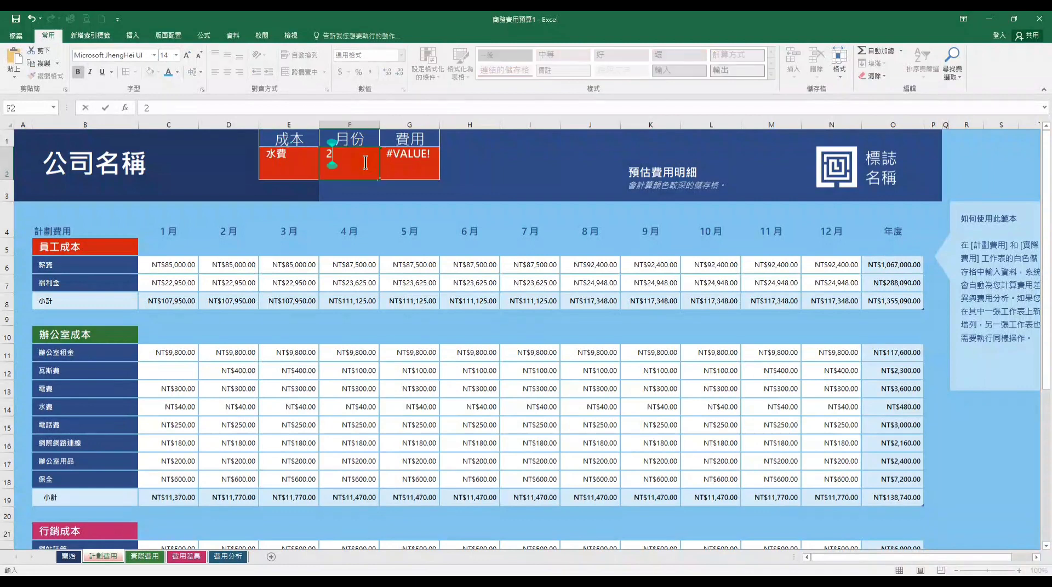
key(Return)
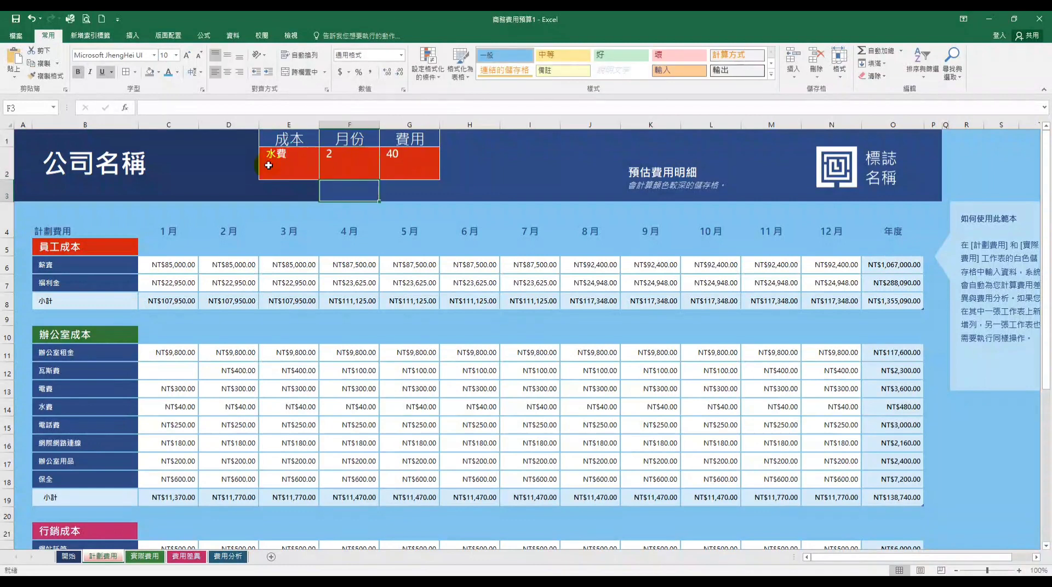
click(9, 406)
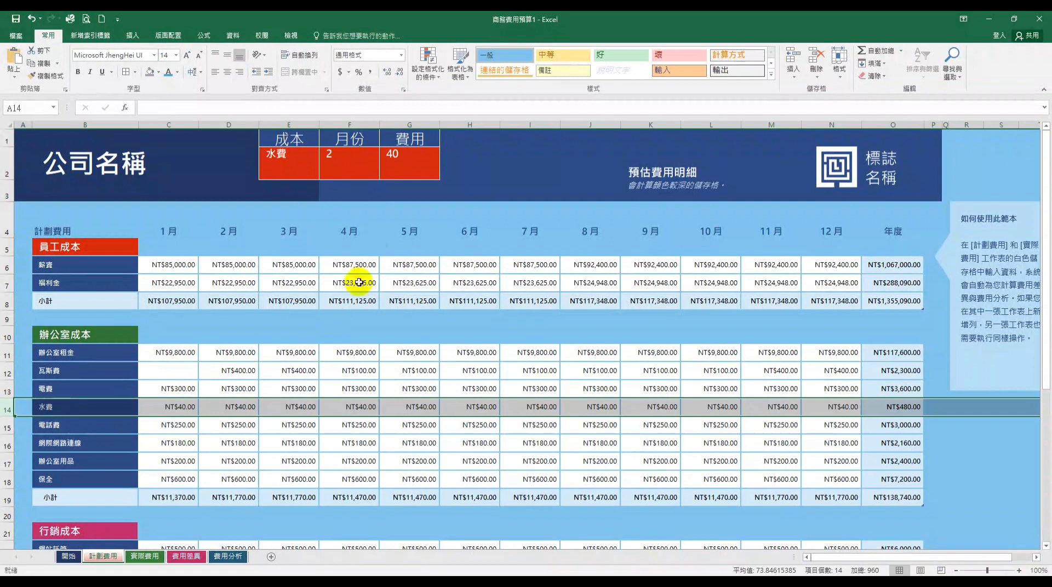
- Format the 費用 result in G2 with the 會計專用 number category and the NT$ symbol
right_click(406, 170)
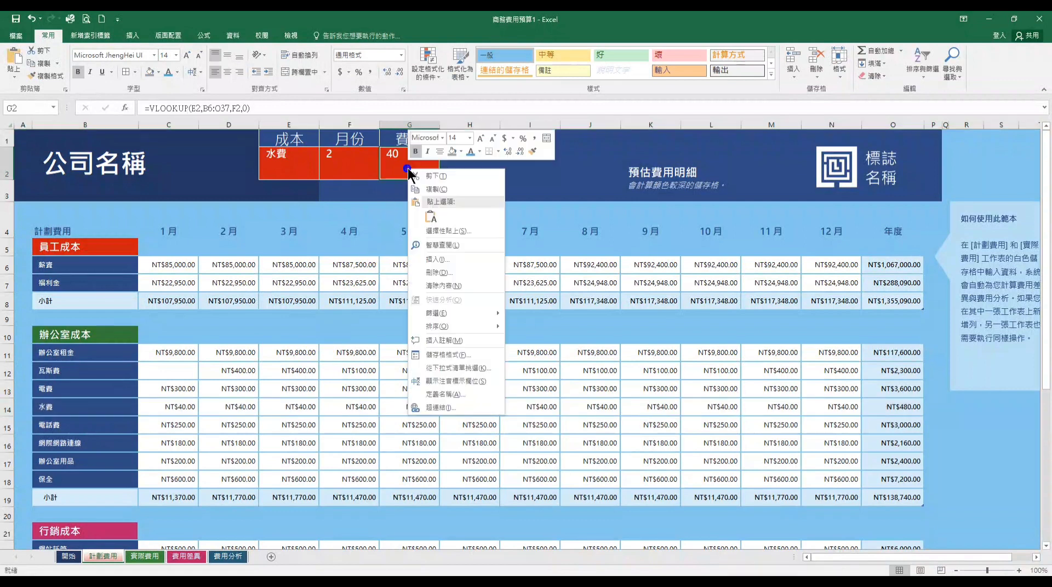
click(439, 356)
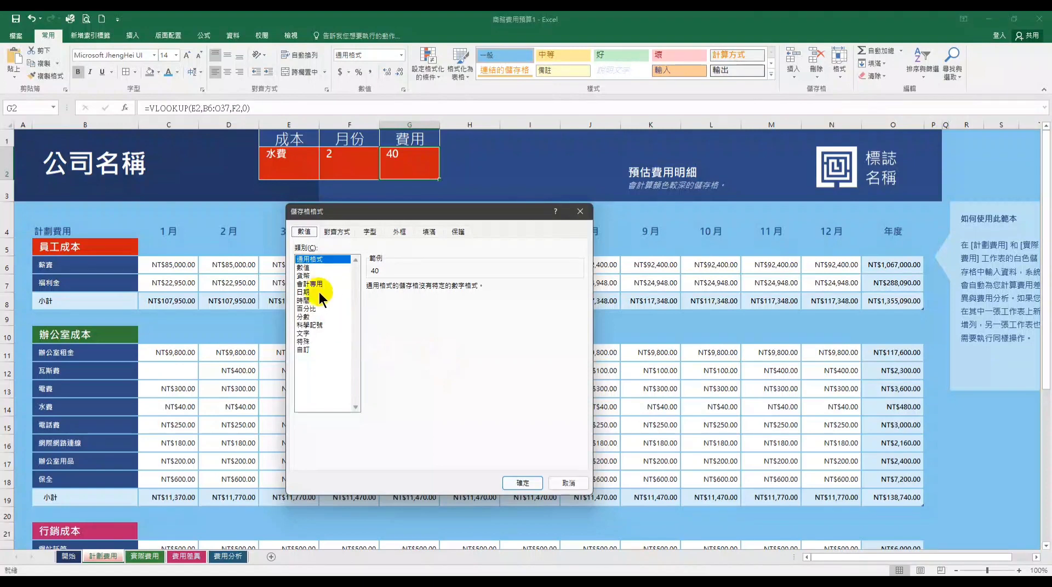
click(307, 276)
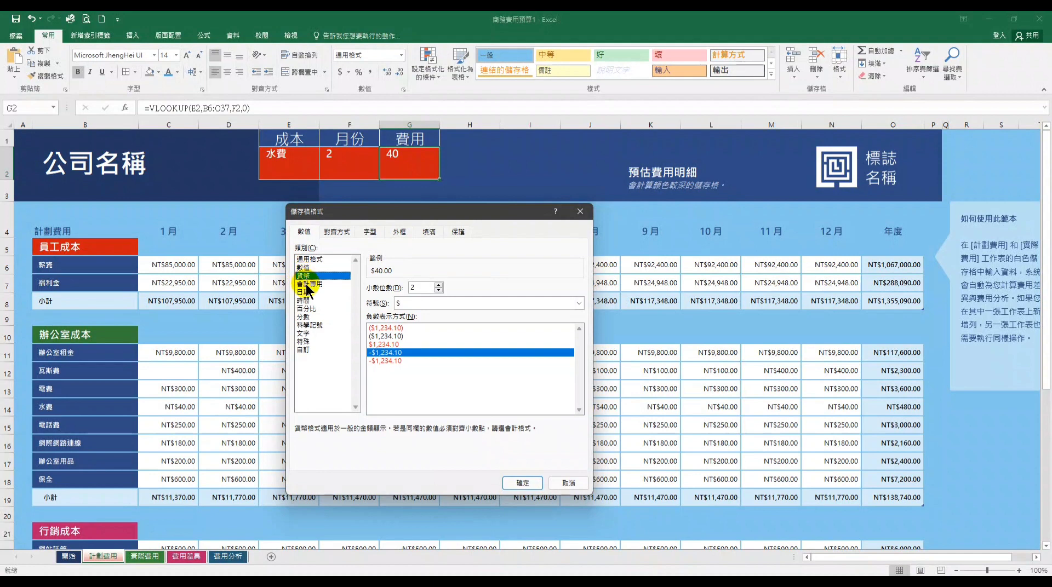
click(308, 285)
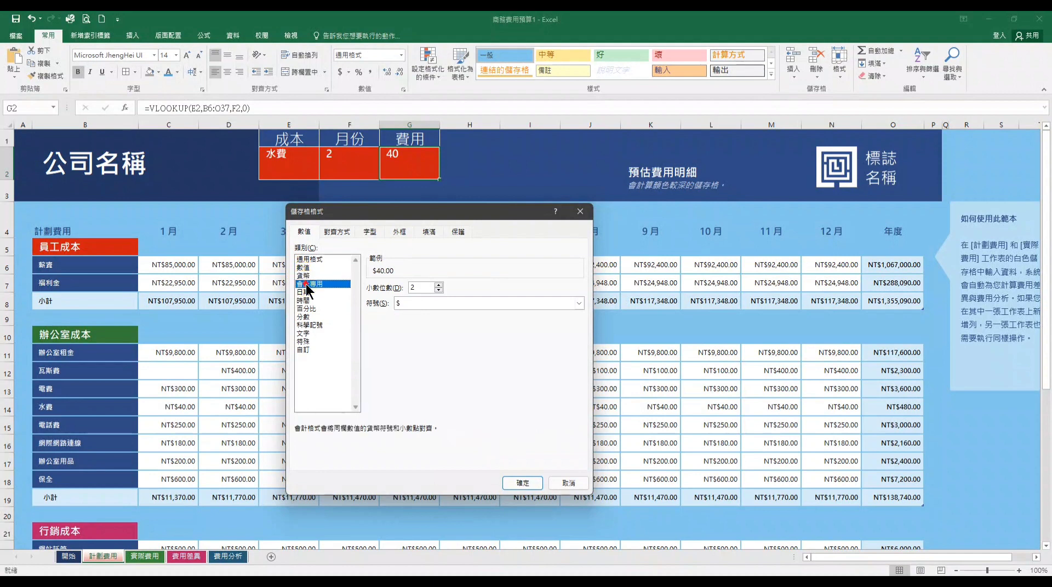
click(579, 303)
click(435, 325)
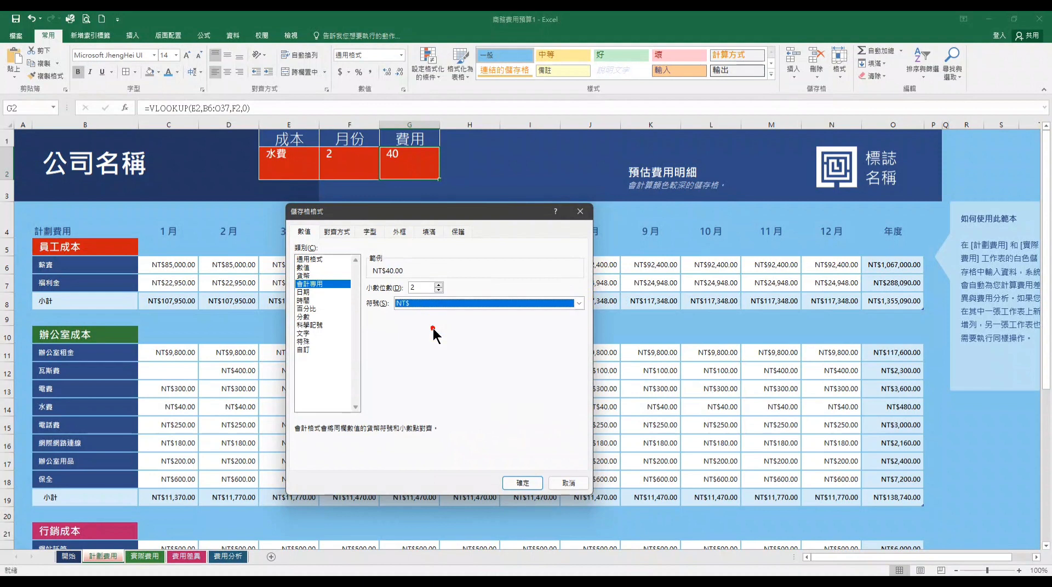
click(531, 481)
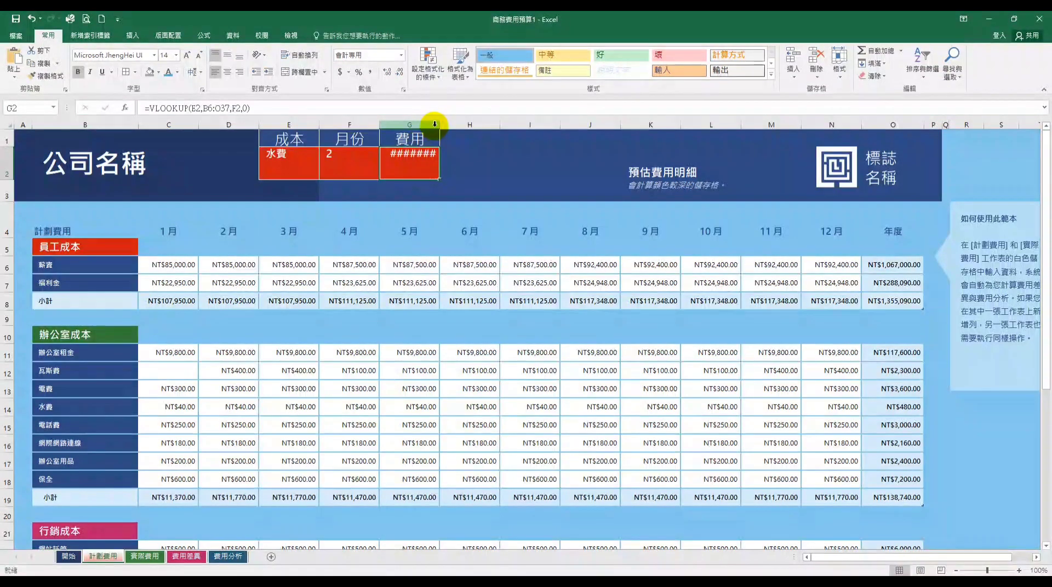
- Reduce the font size of G2 to 11 so the amount fits the column
click(199, 55)
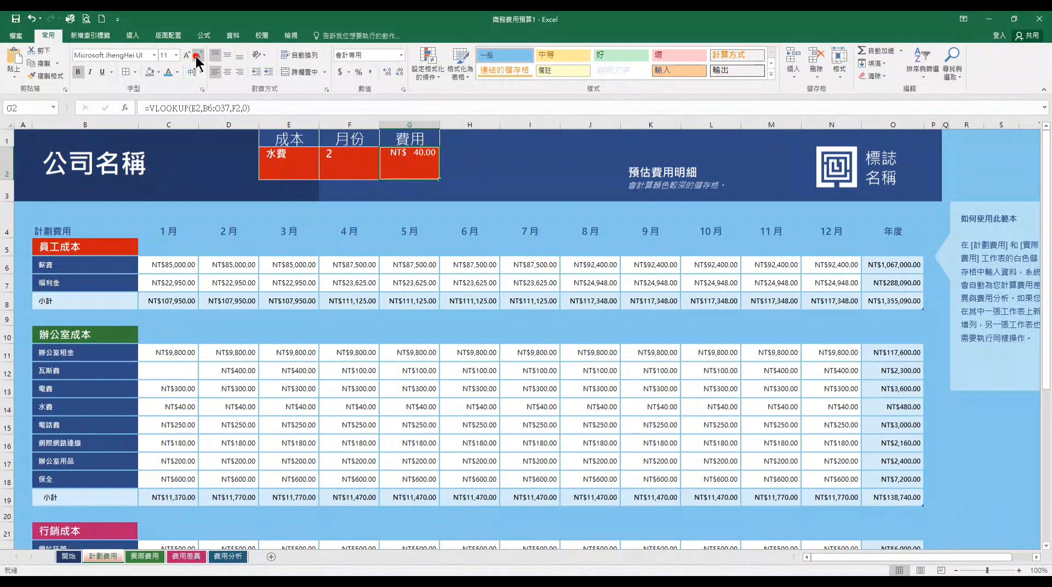
click(198, 55)
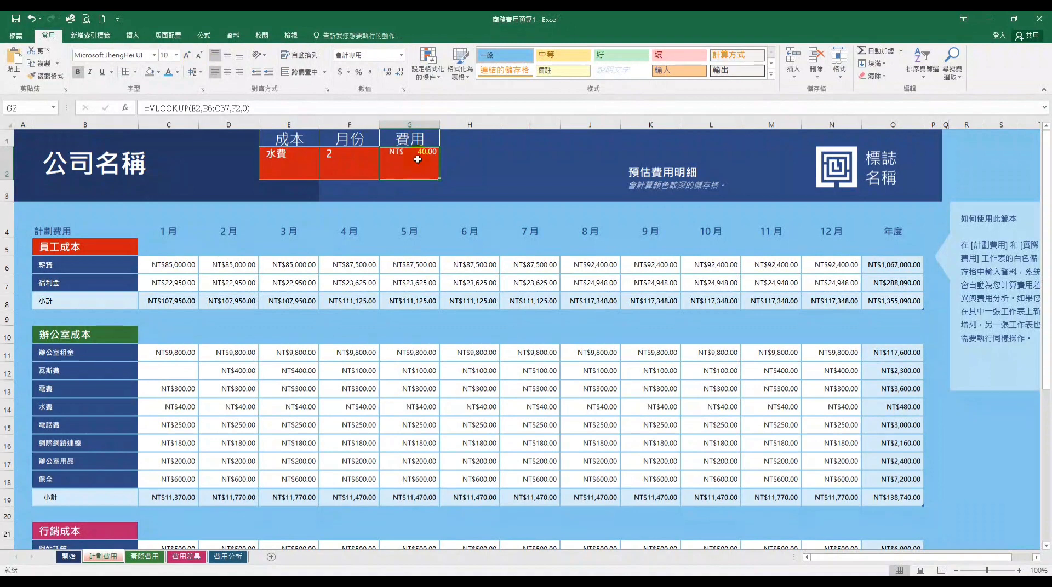
click(186, 56)
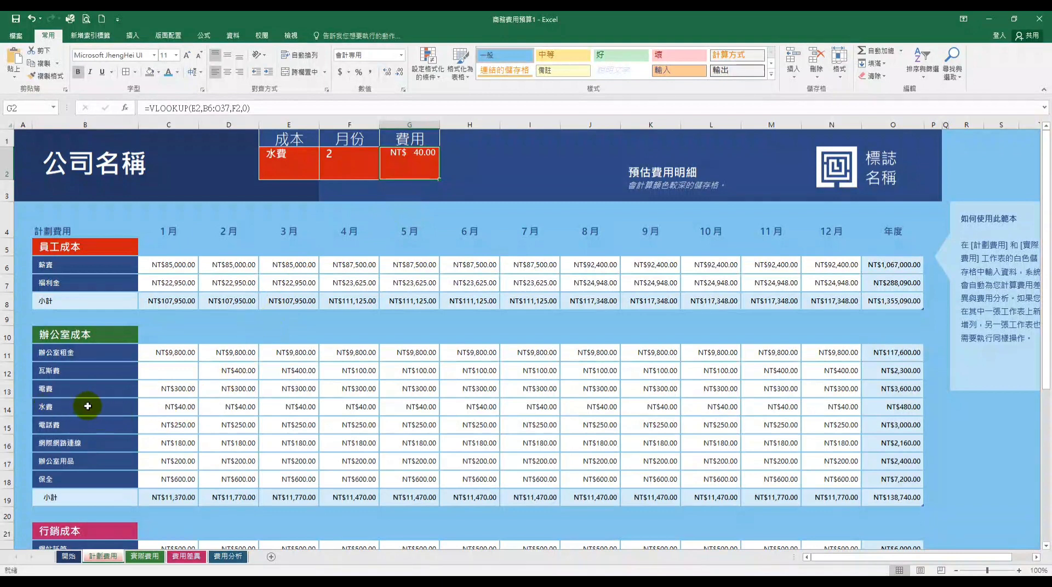
- Start a data validation rule for the cost item cell E2 that allows 清單 (list) entries
click(297, 167)
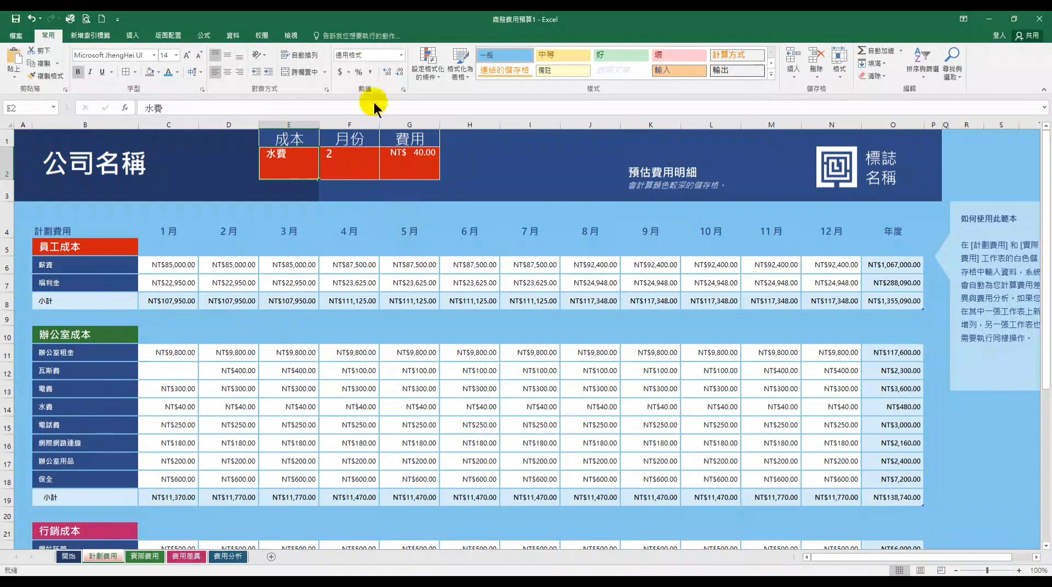
click(269, 34)
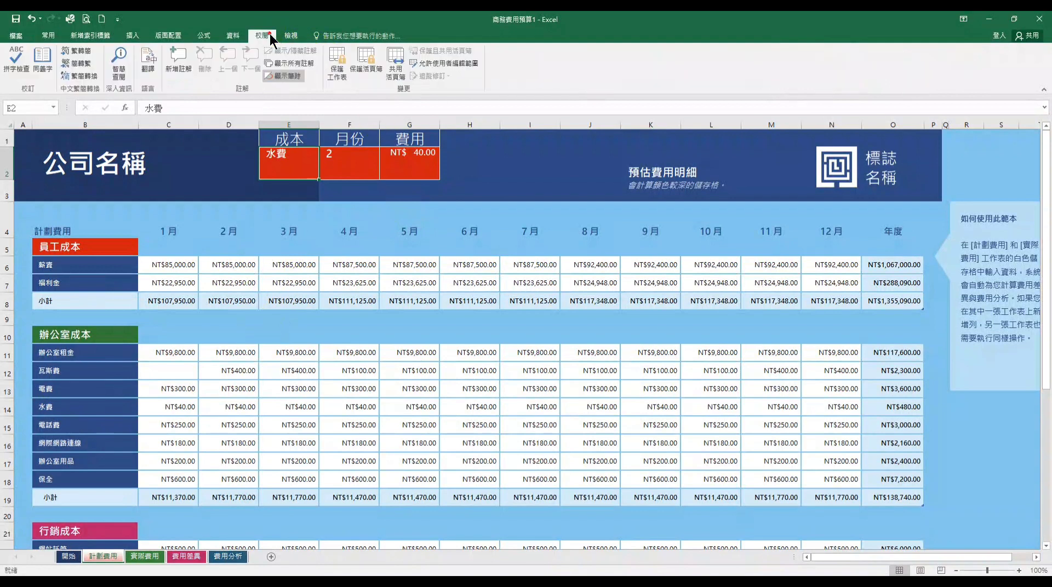
click(235, 33)
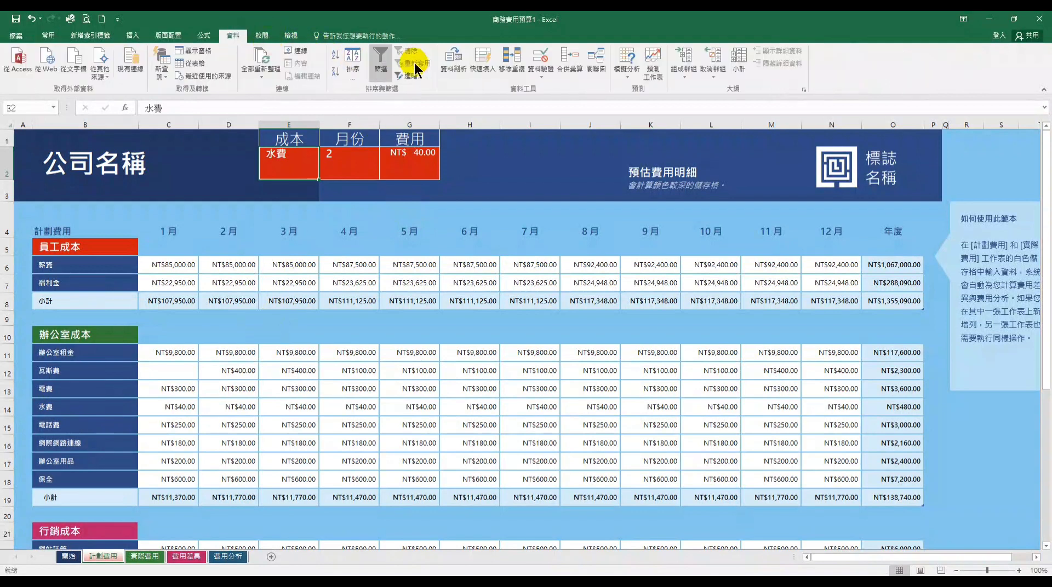
click(541, 60)
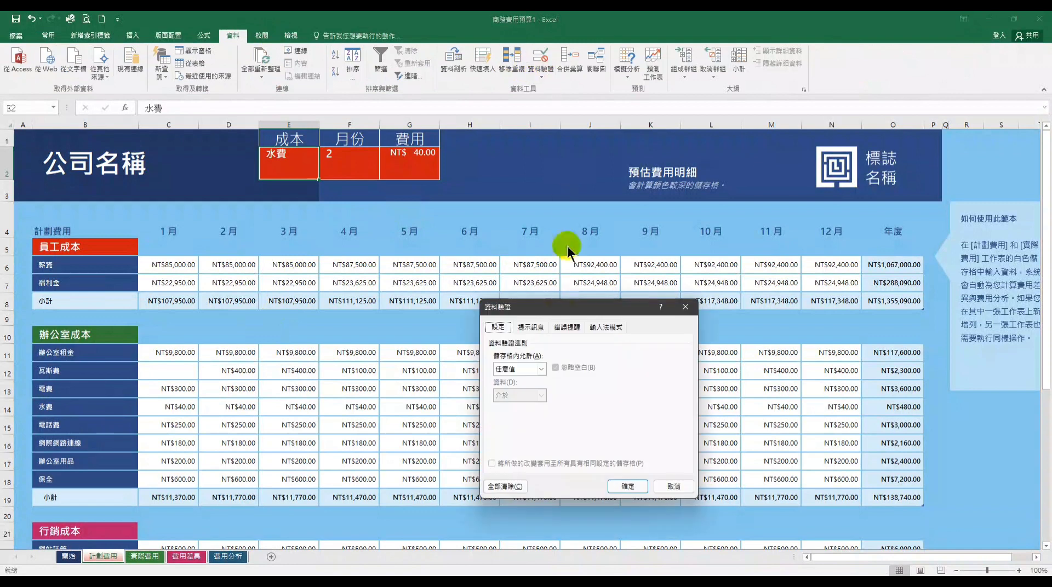
click(523, 370)
click(521, 404)
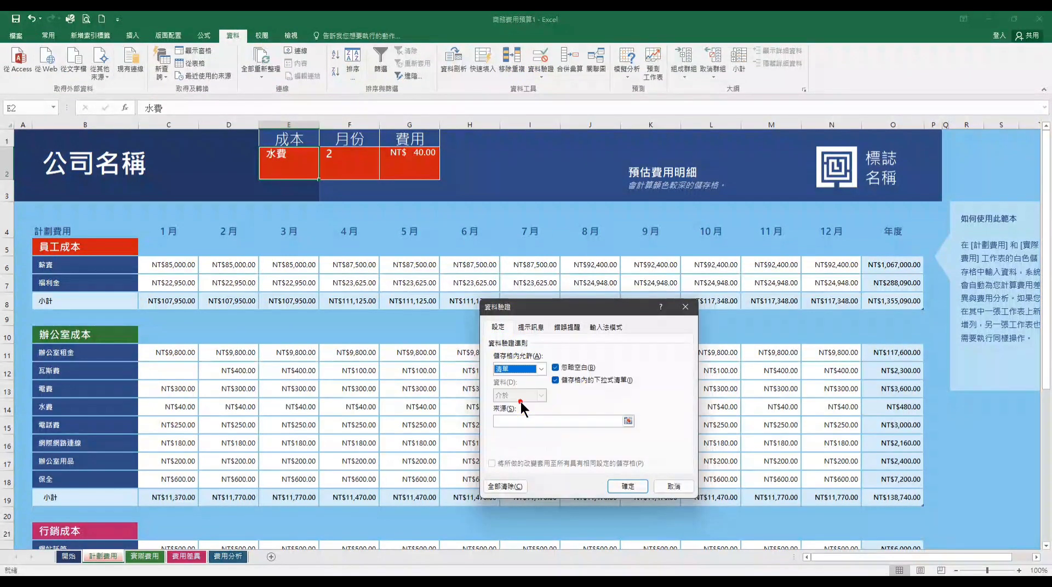
- Try to use =$B$5:$C$37 as the list source of E2's validation rule
click(629, 420)
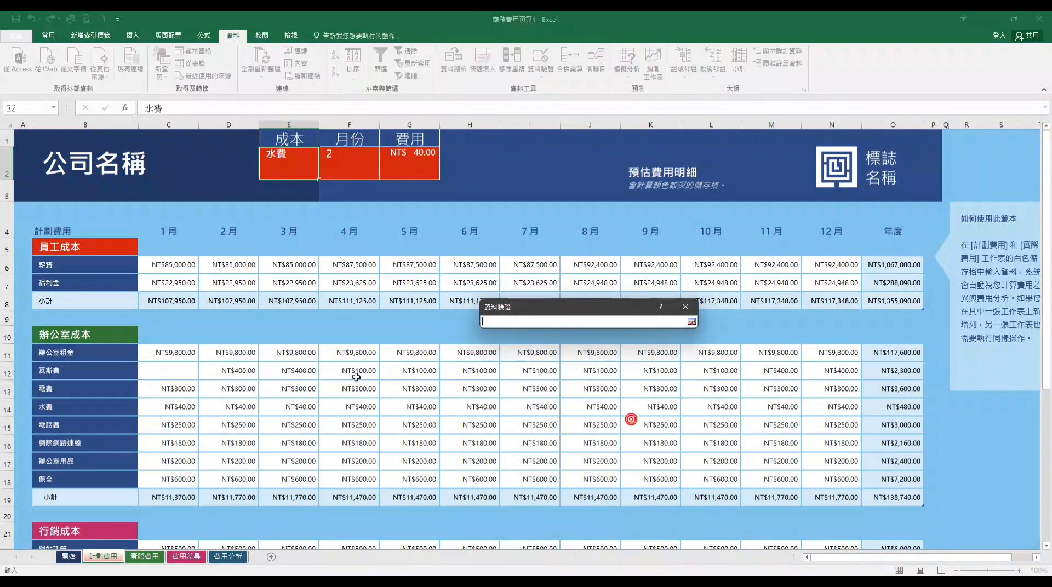
click(81, 245)
drag(81, 244, 93, 500)
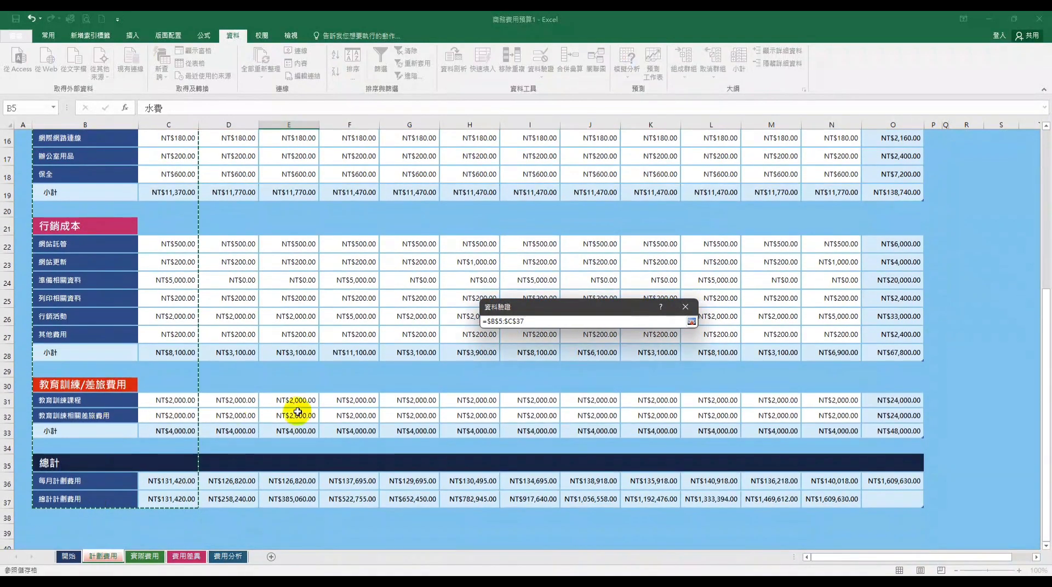
key(Return)
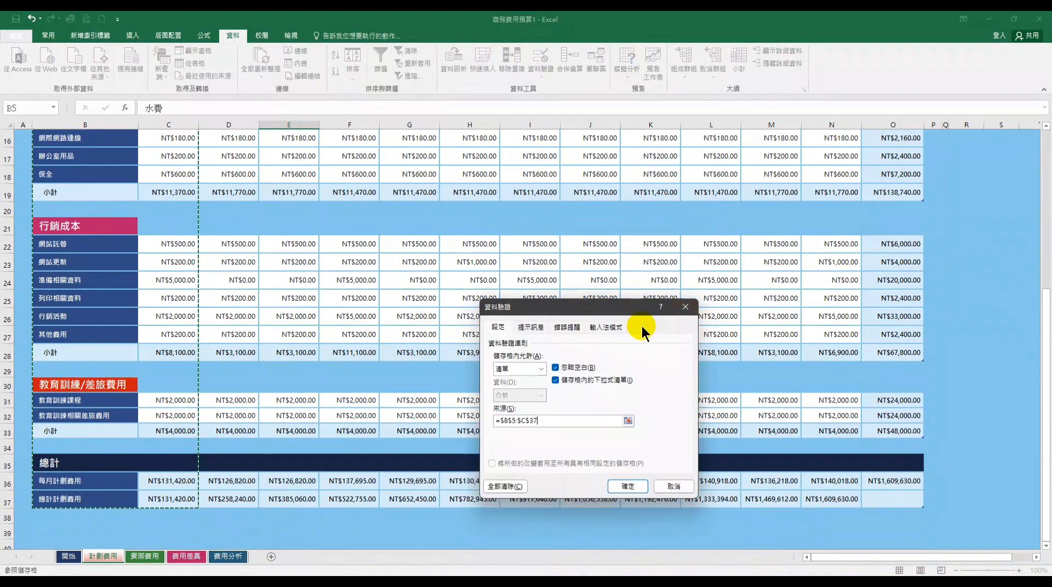
key(Return)
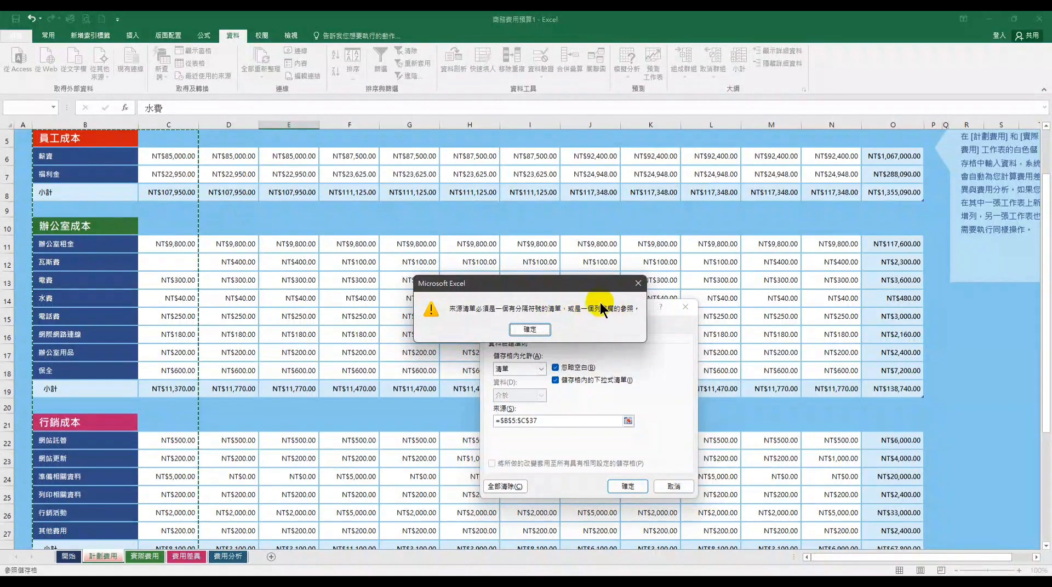
click(523, 330)
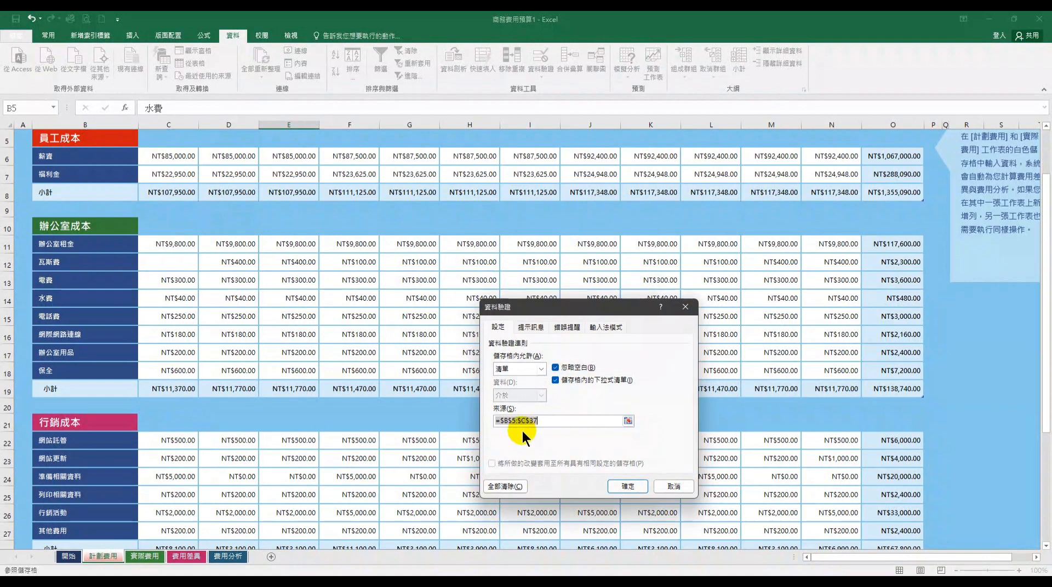
- Correct the list source to =$B$5:$B$37 and apply the validation rule to E2
click(522, 421)
key(BackSpace)
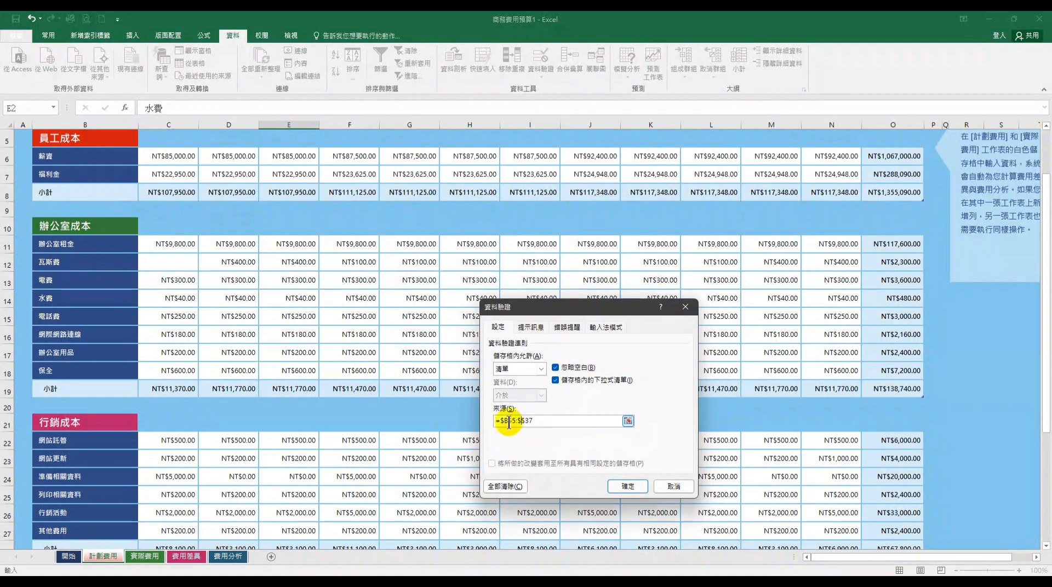
text(ㄖ)
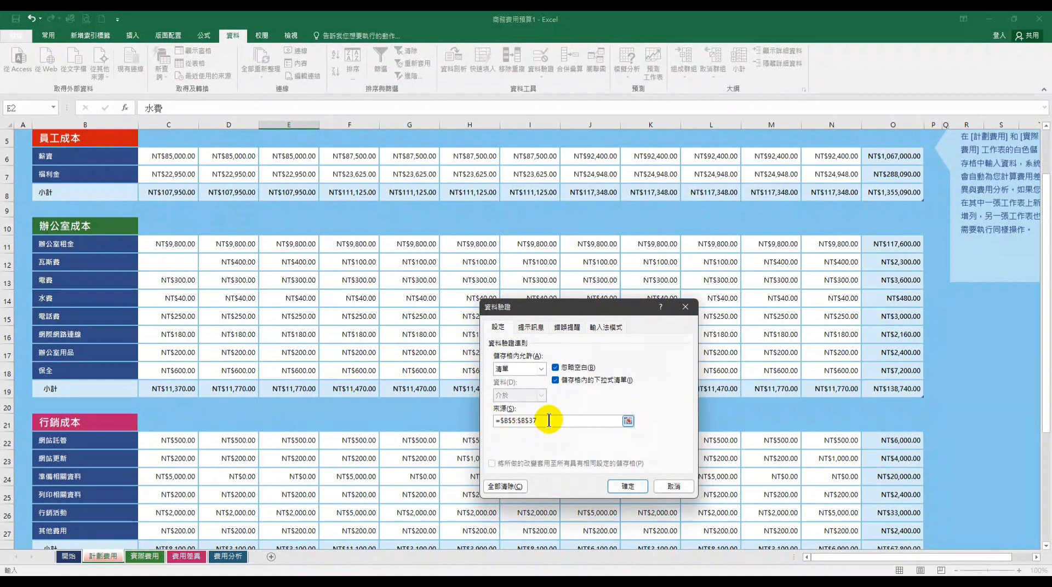
click(615, 484)
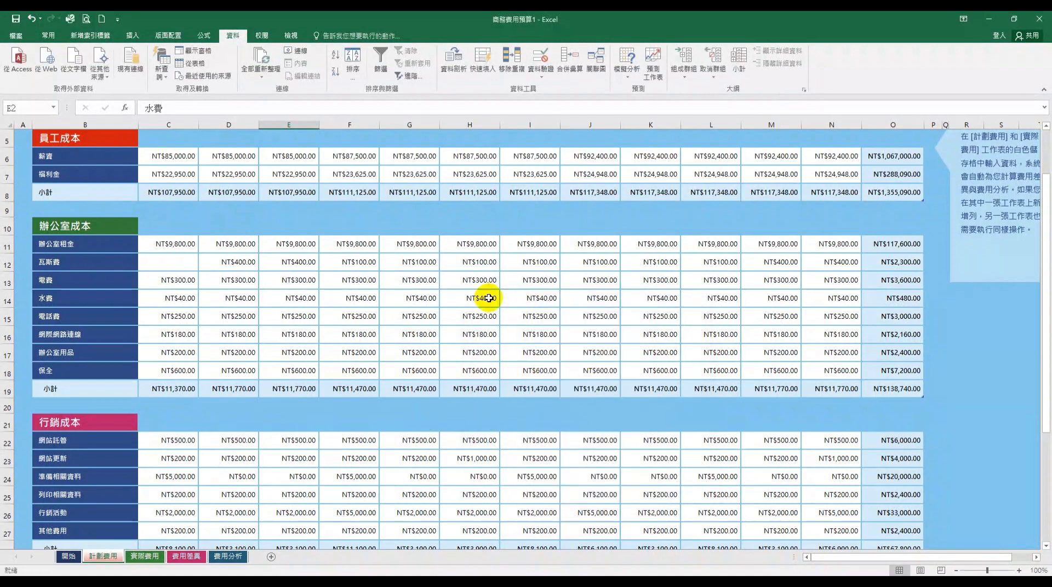
- Browse the cost items offered by the drop-down list in E2 through to its end
scroll(444, 283, up, 2)
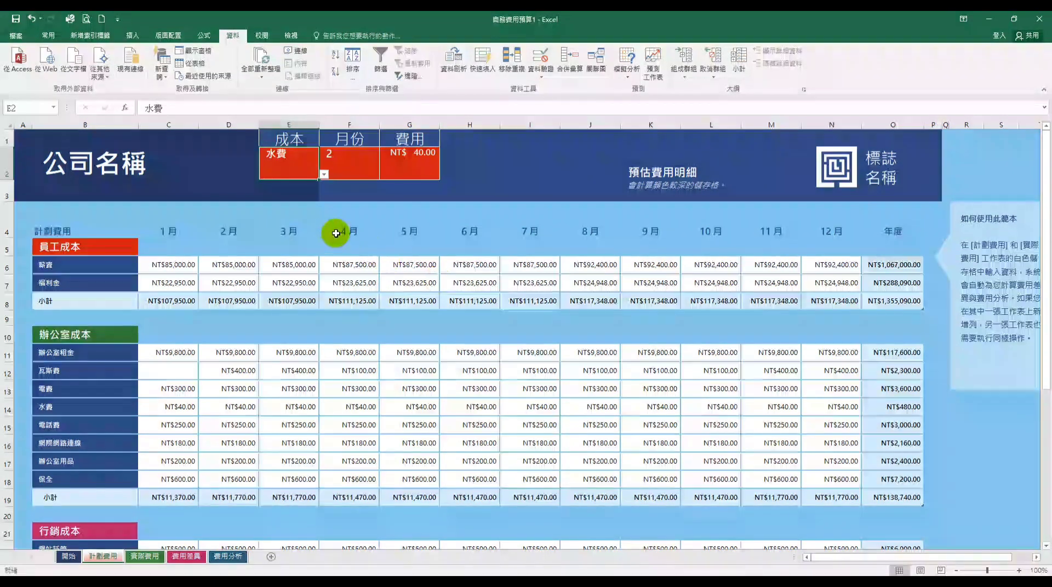
click(324, 174)
drag(323, 209, 322, 234)
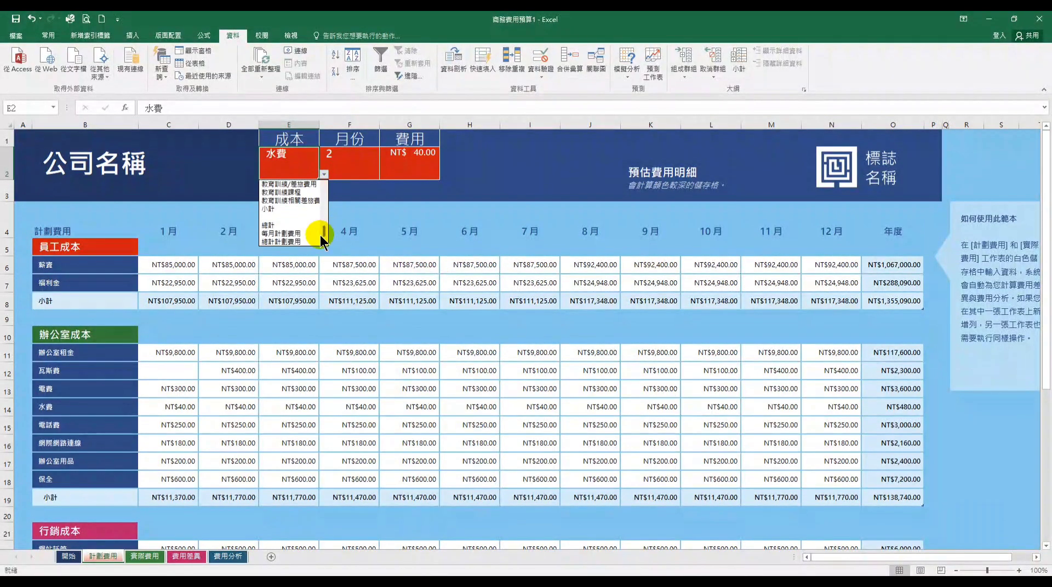
scroll(310, 218, up, 10)
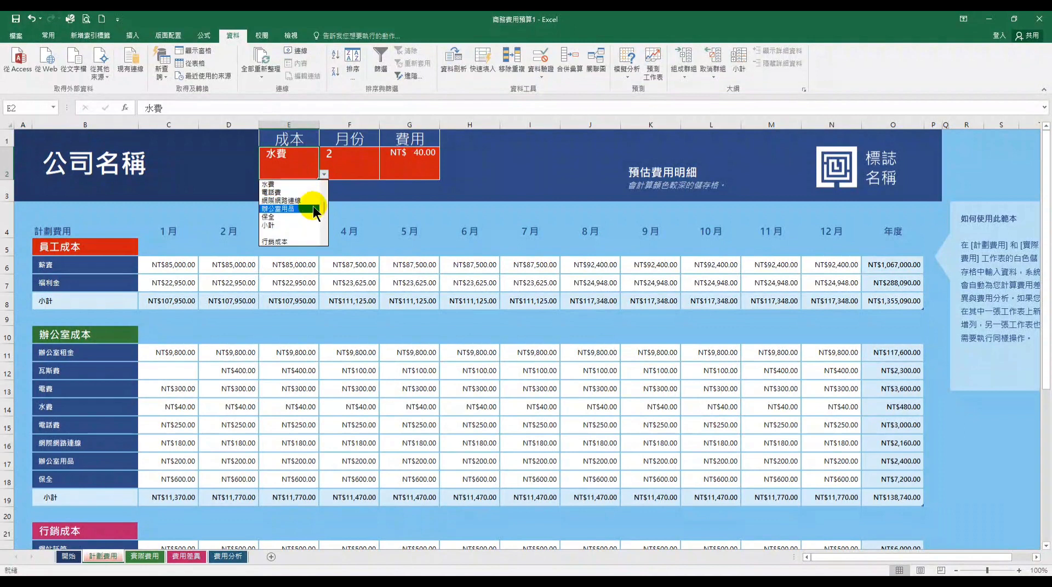
drag(326, 209, 326, 236)
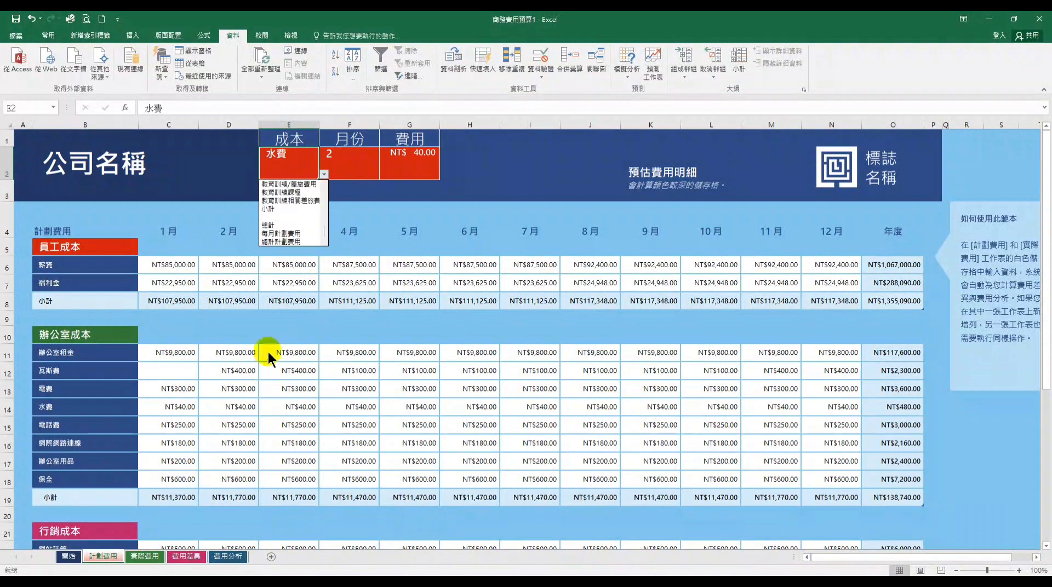
- Highlight row 26 行銷活動 and compare its position with the query cells and month headings
scroll(340, 378, down, 2)
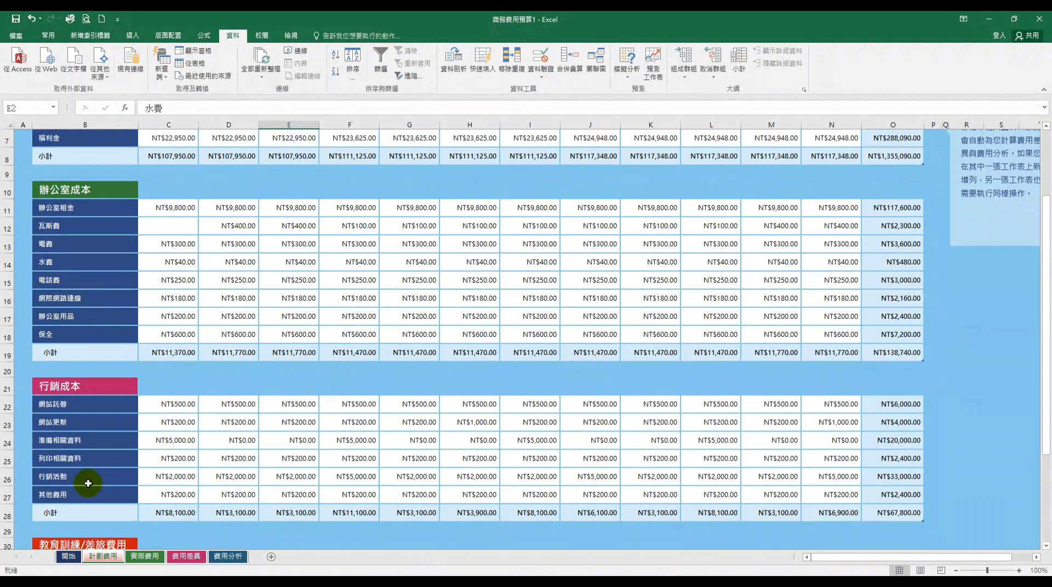
click(7, 477)
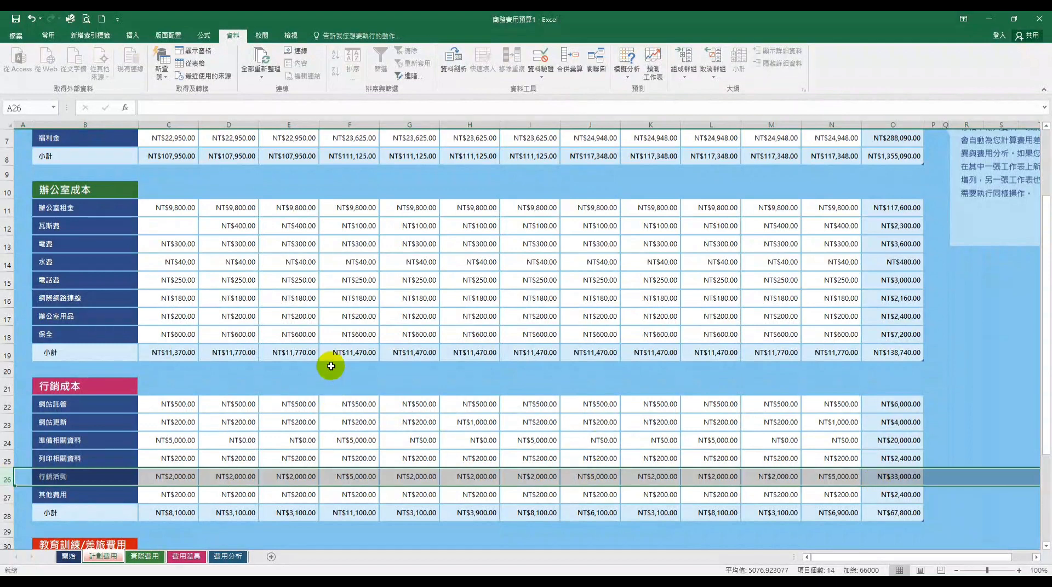
scroll(329, 359, up, 2)
scroll(330, 359, down, 4)
scroll(330, 359, up, 4)
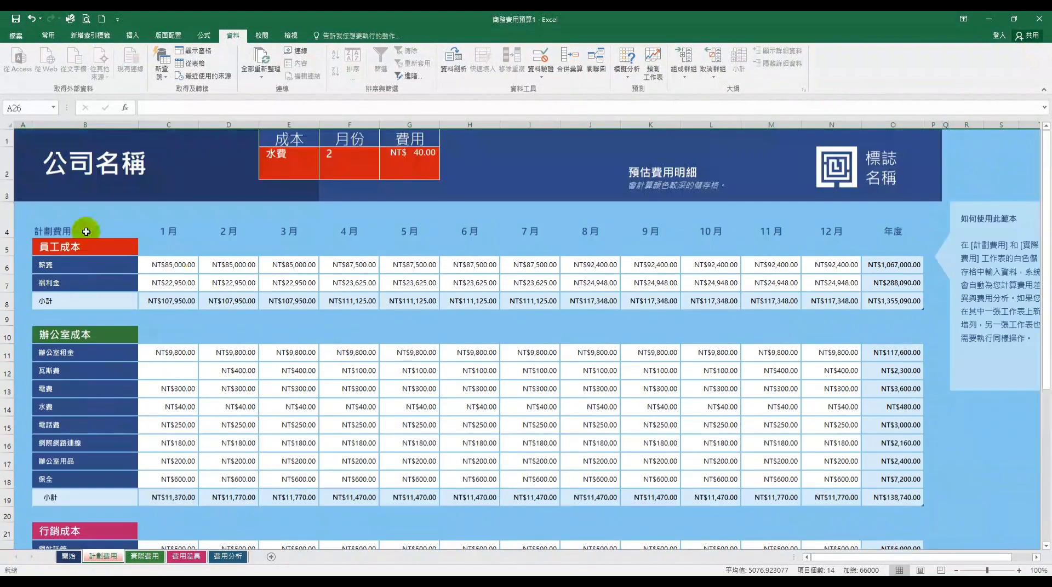
- Freeze the panes above row 5 and check that the query cells and month headings stay in view
click(4, 250)
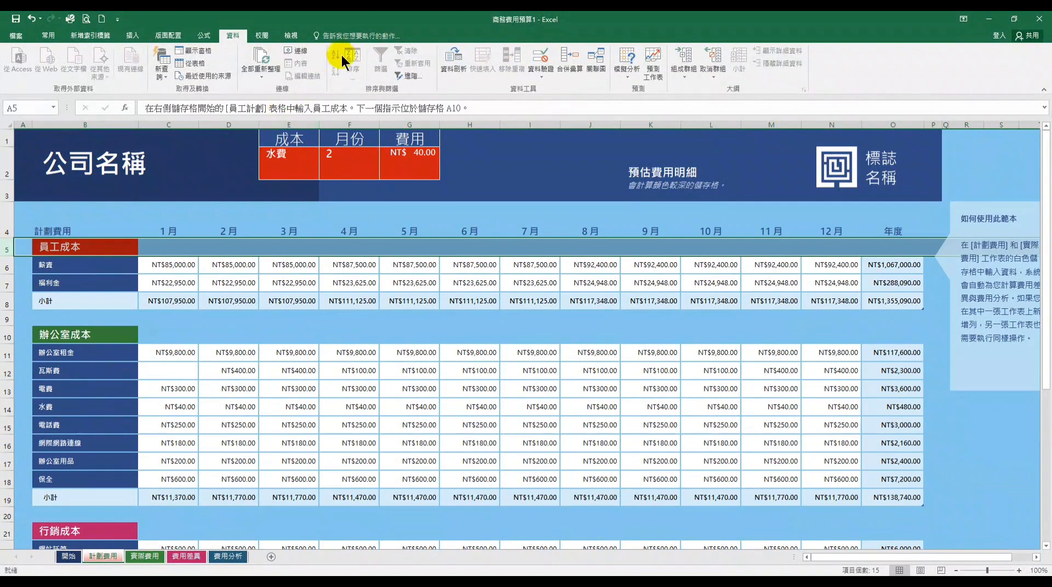
click(293, 35)
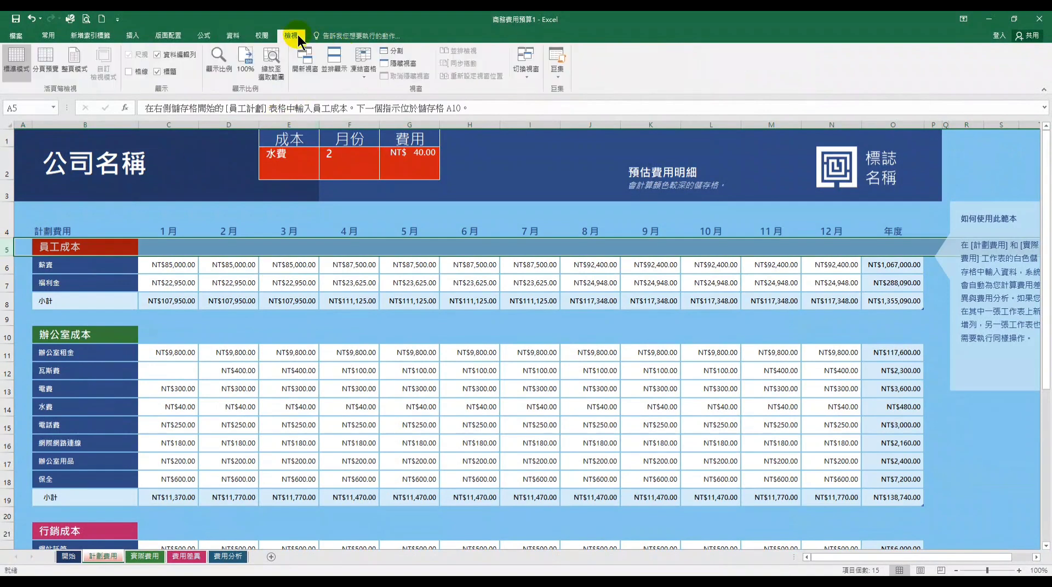
click(362, 64)
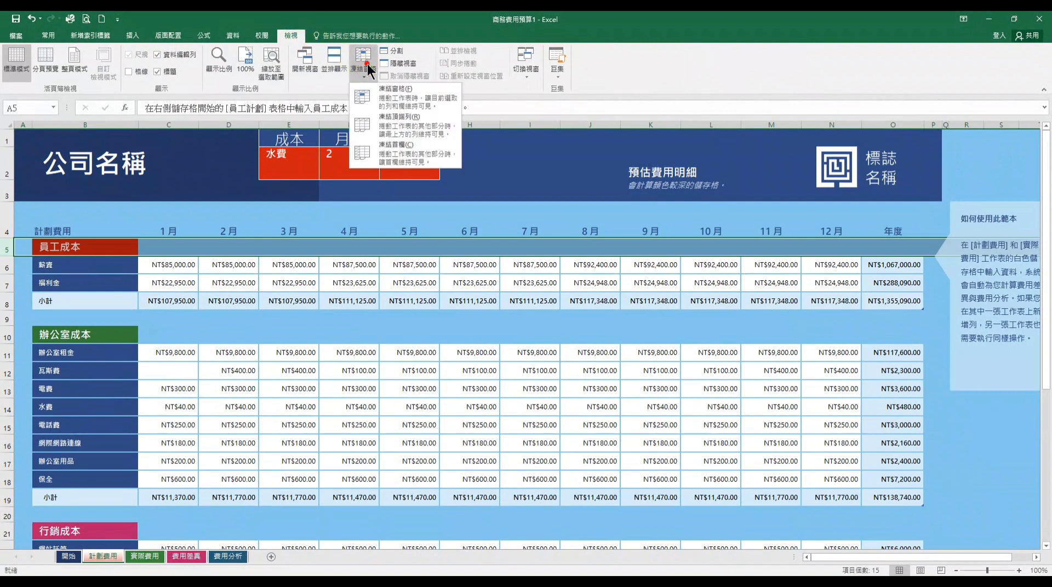
click(378, 91)
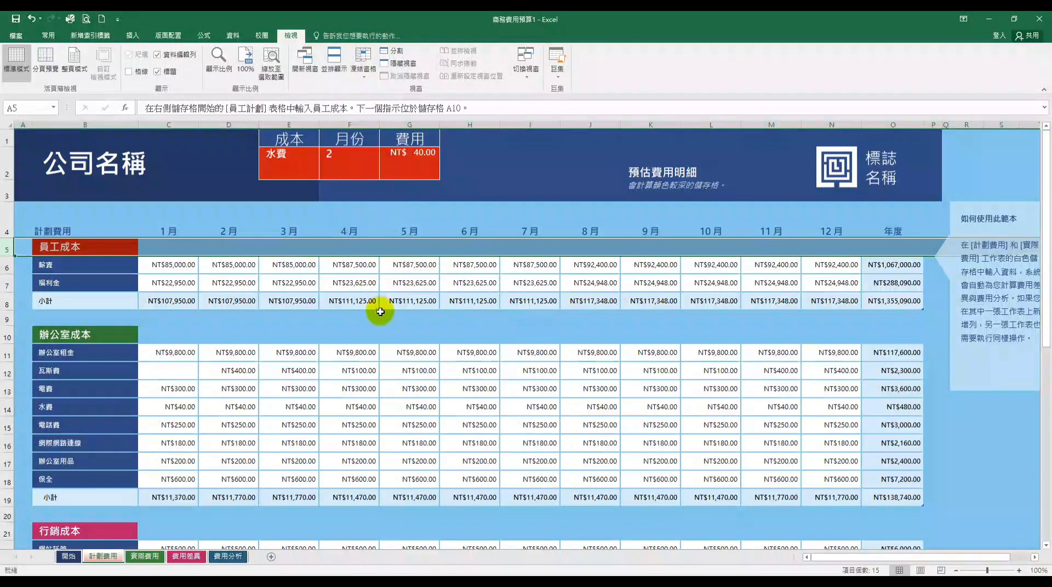
scroll(379, 313, down, 3)
scroll(380, 313, down, 4)
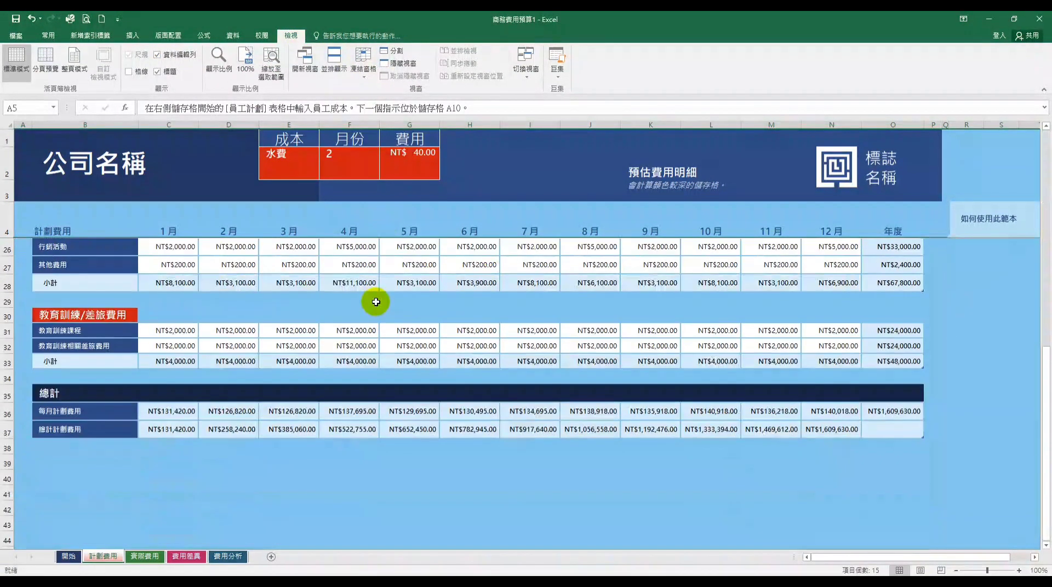
scroll(163, 294, up, 1)
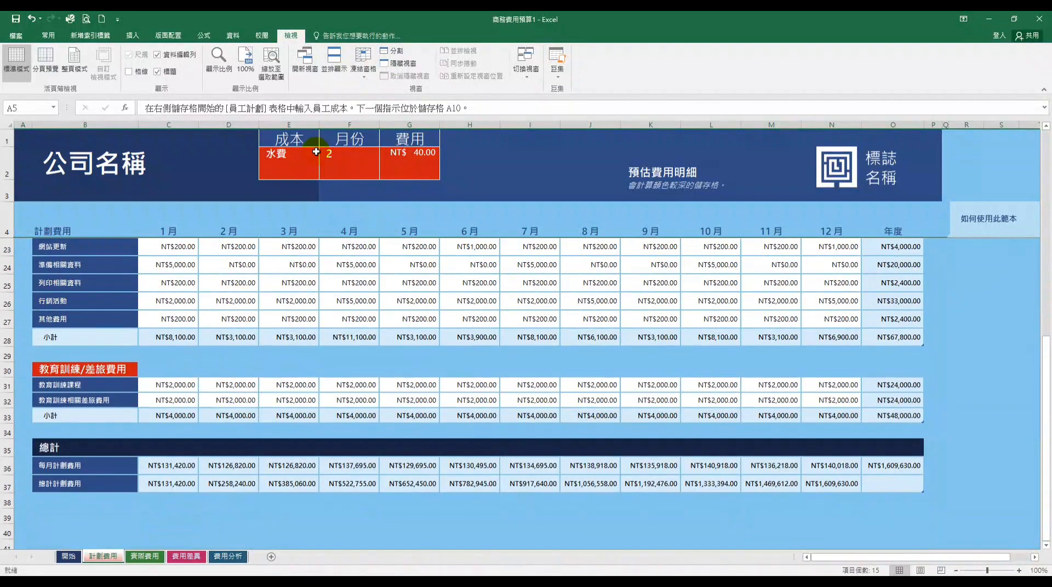
- Choose 行銷活動 from the list in E2 and widen column G slightly so the 費用 amount fits
click(299, 157)
click(324, 174)
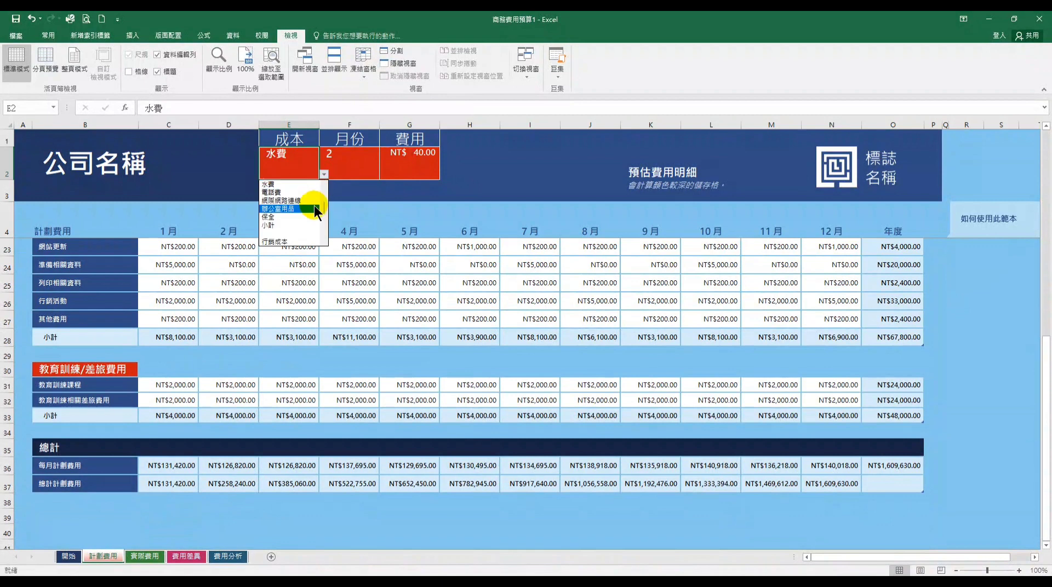
scroll(325, 213, down, 3)
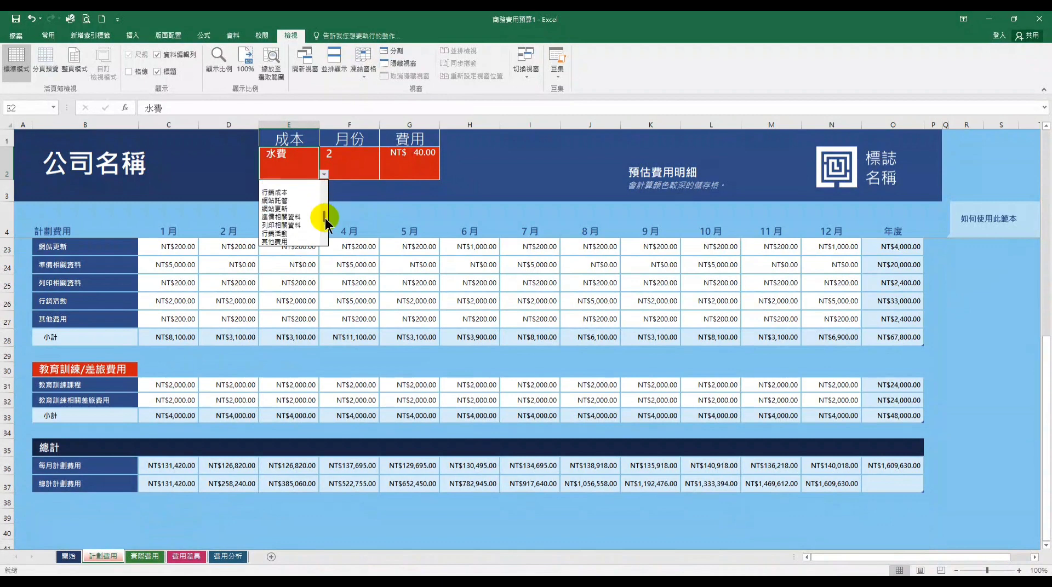
scroll(324, 213, down, 4)
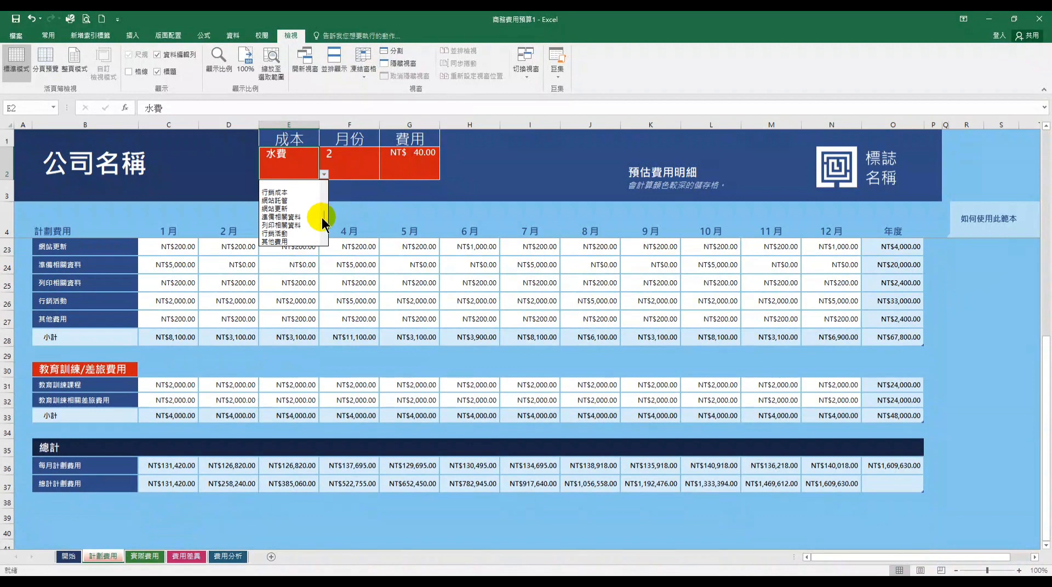
click(277, 233)
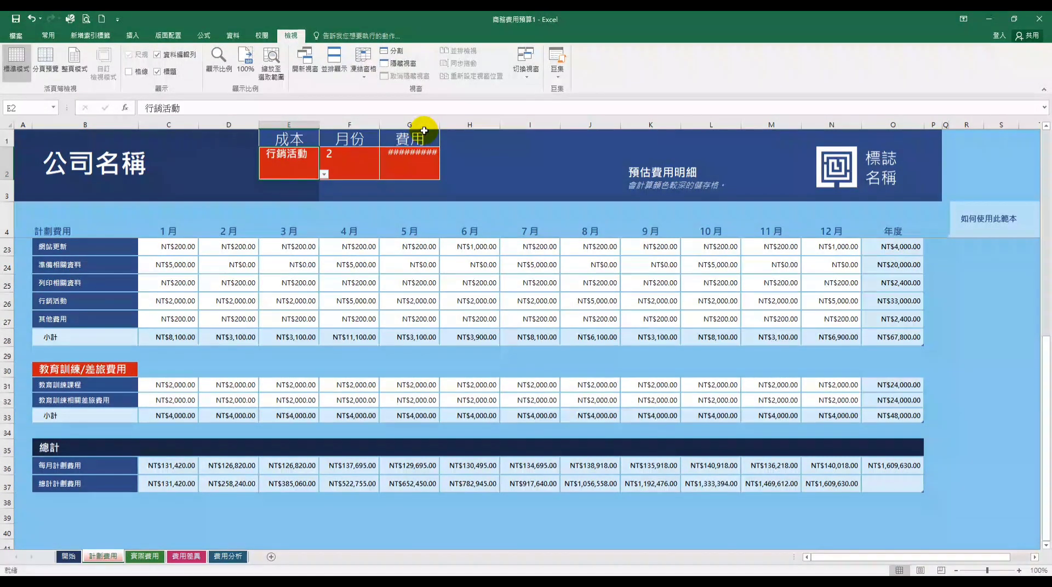
drag(441, 121, 452, 122)
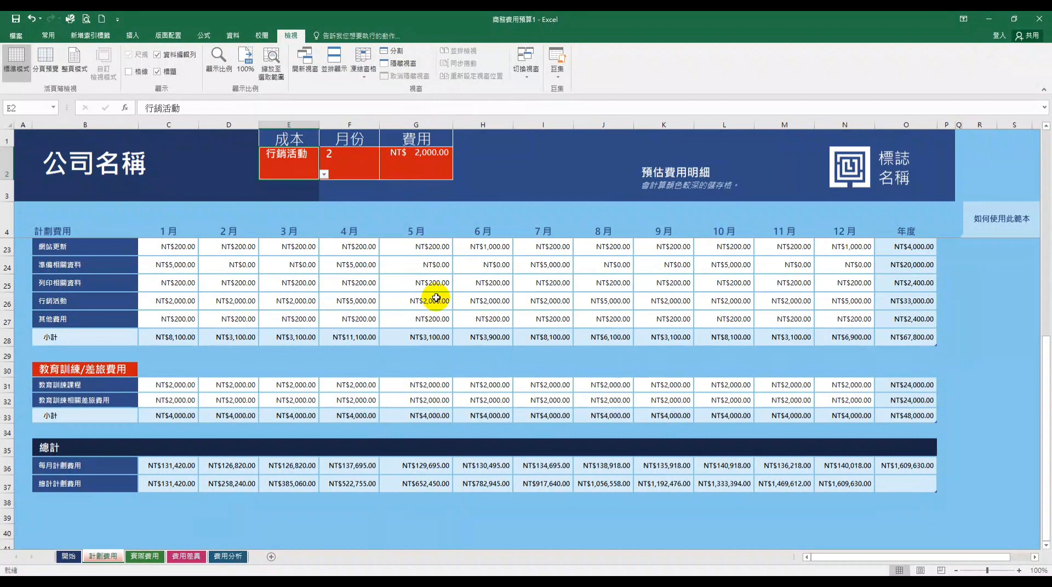
- Enter 4 as the month in F2, and highlight column F and row 26 to check the result
click(344, 155)
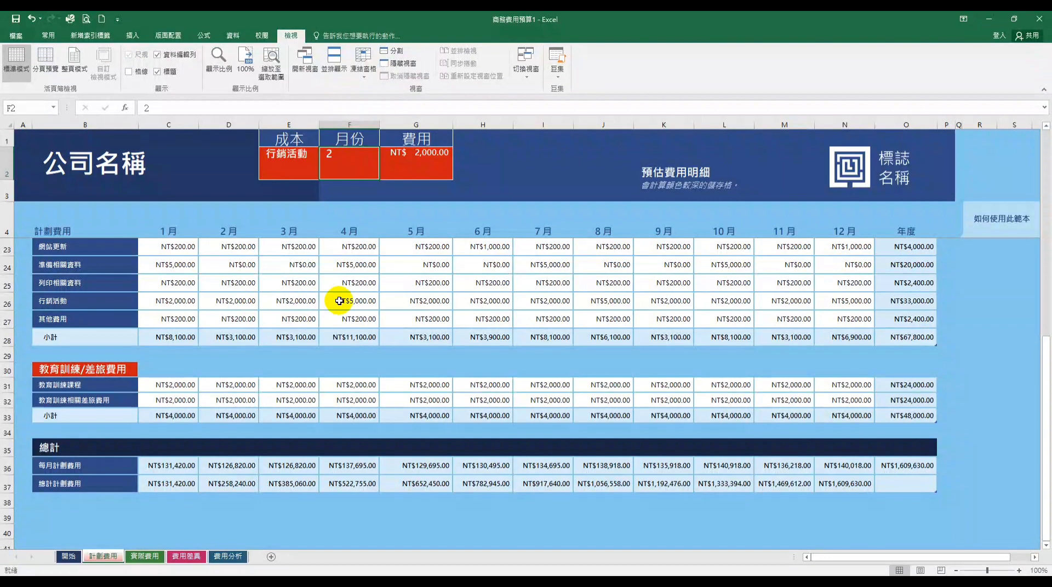
click(339, 153)
text(4)
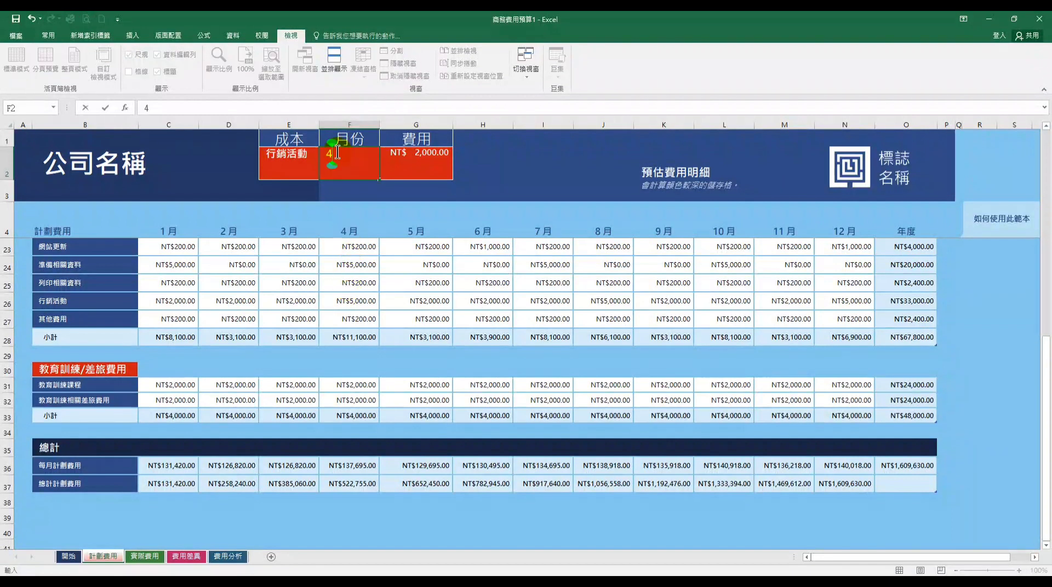
key(Return)
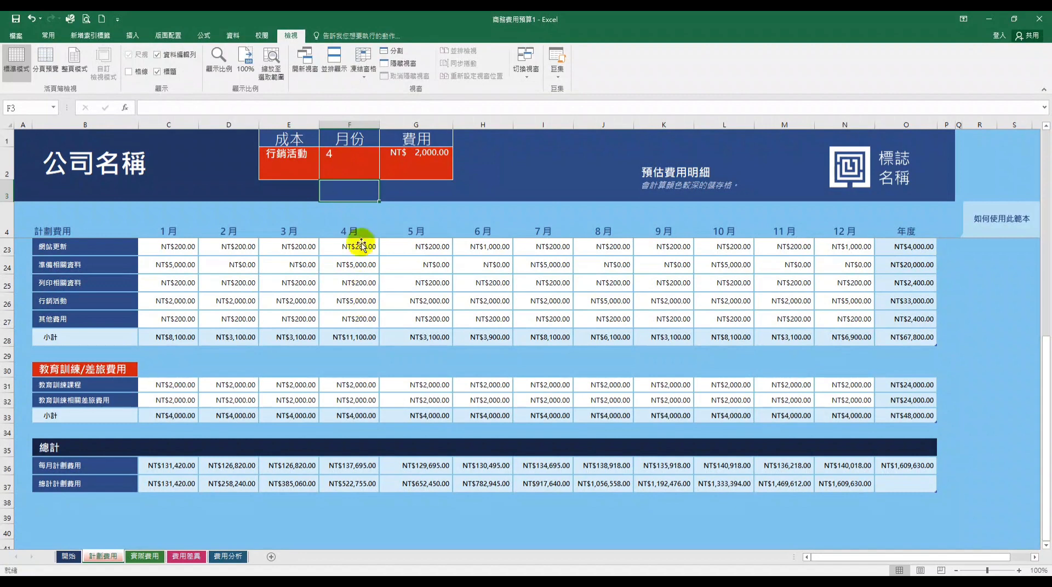
click(6, 301)
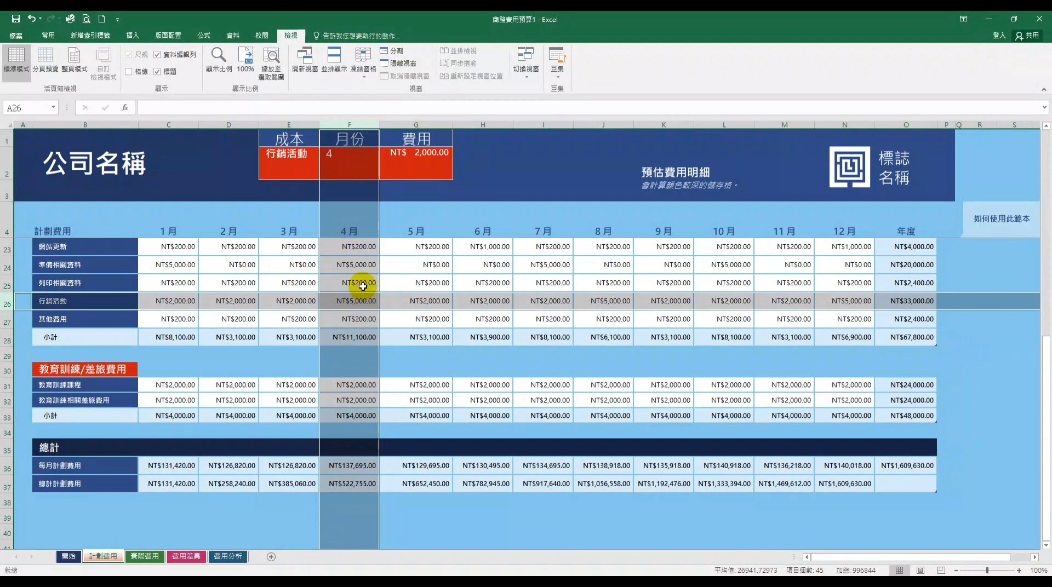
- Change the column-index argument of the VLOOKUP formula in G2 to F2+1
click(351, 160)
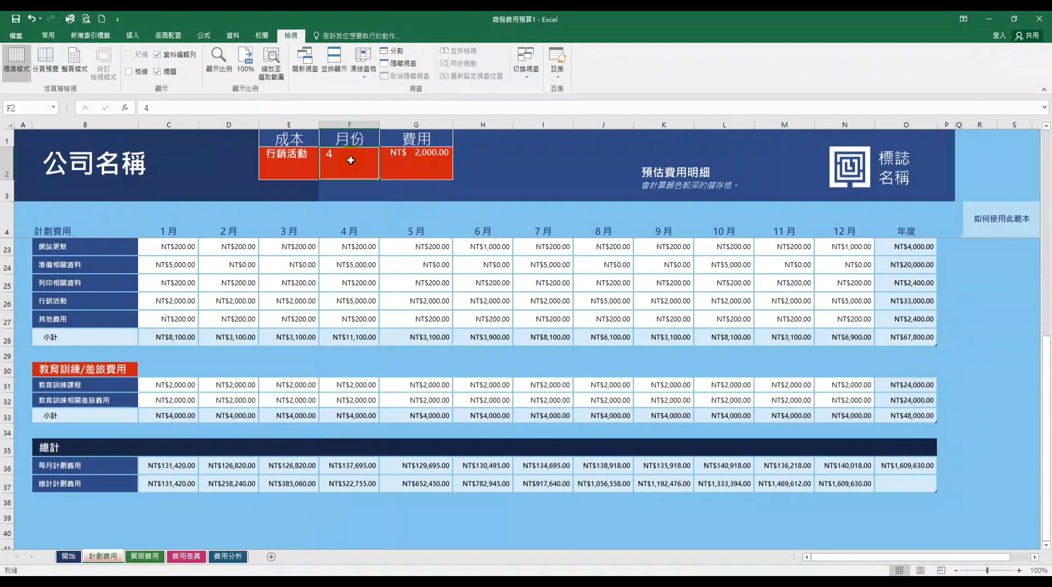
click(391, 154)
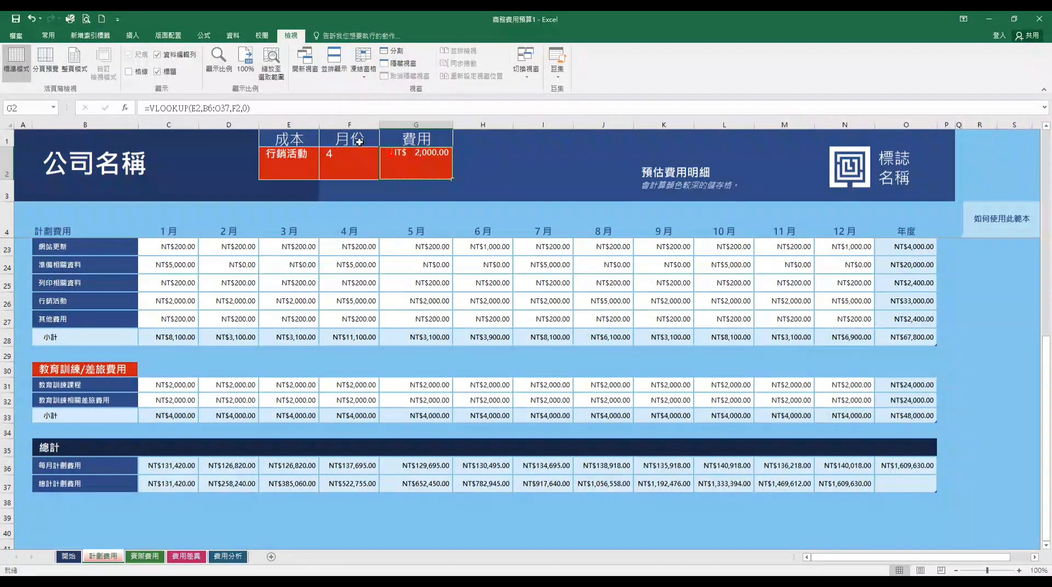
click(239, 107)
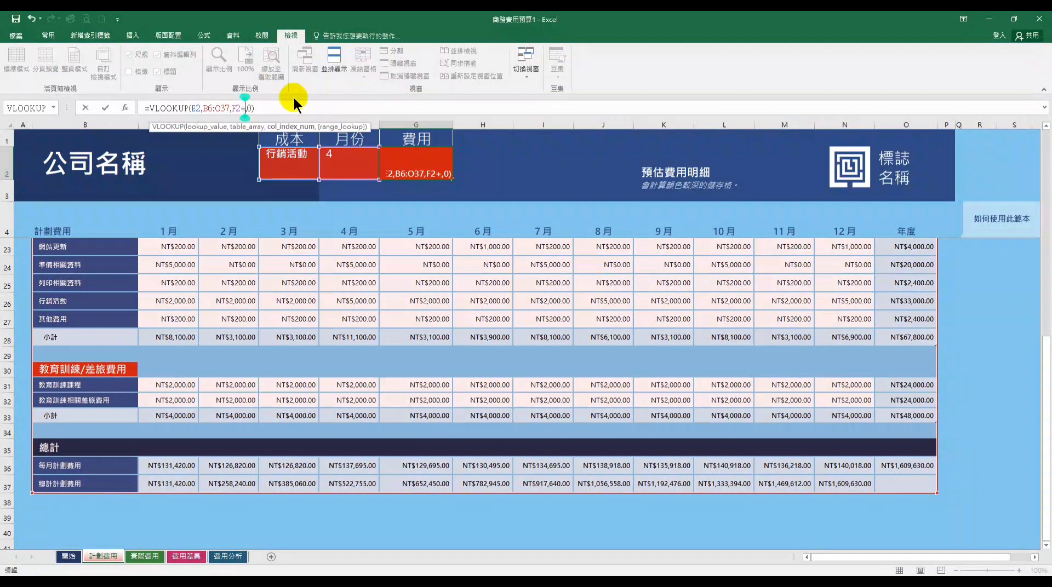
key(Return)
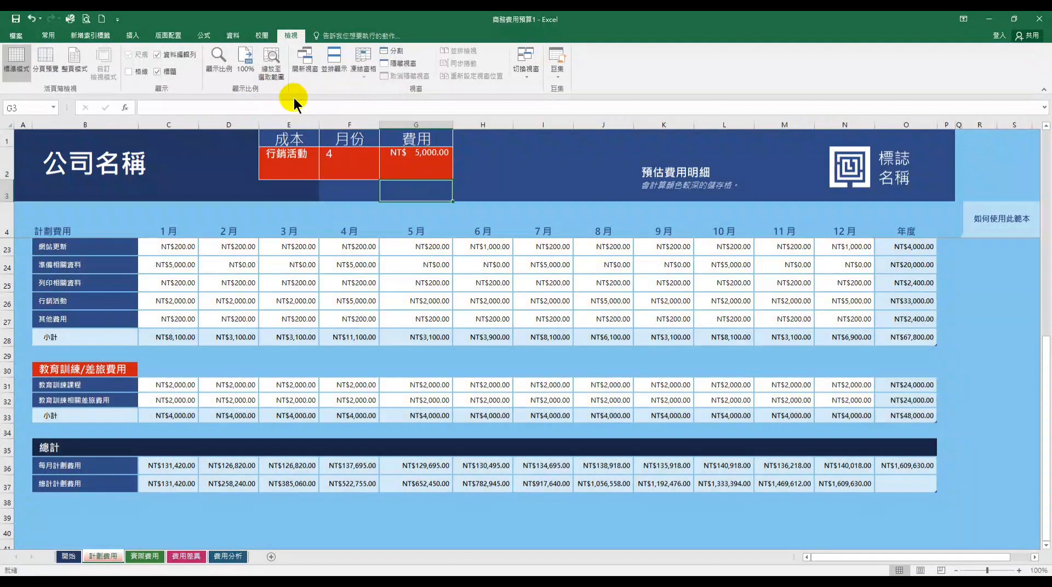
- Test the 費用 query for 行銷活動 by entering 7 and 8 in turn as the month in F2
click(341, 157)
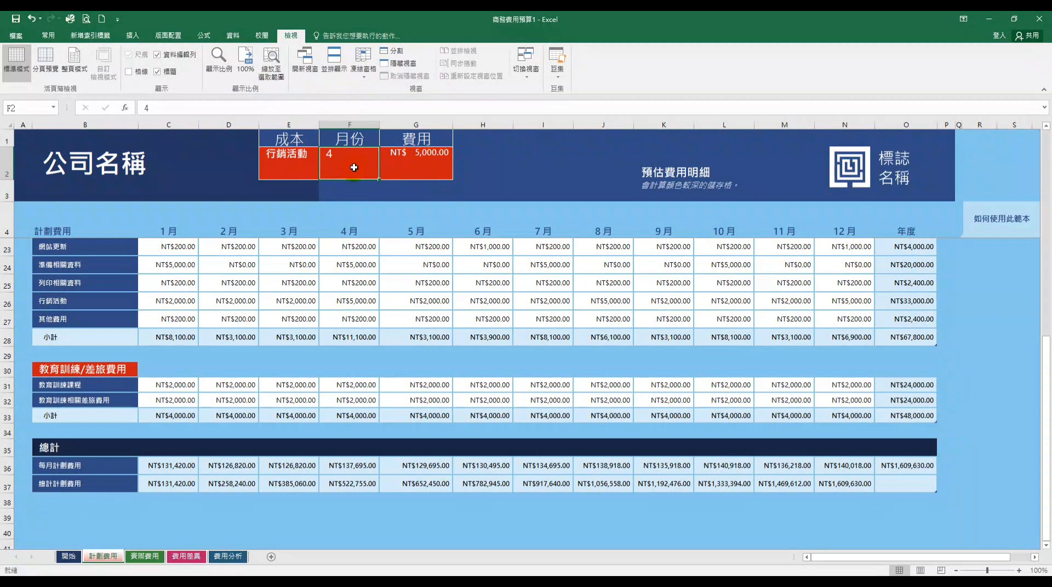
text(7)
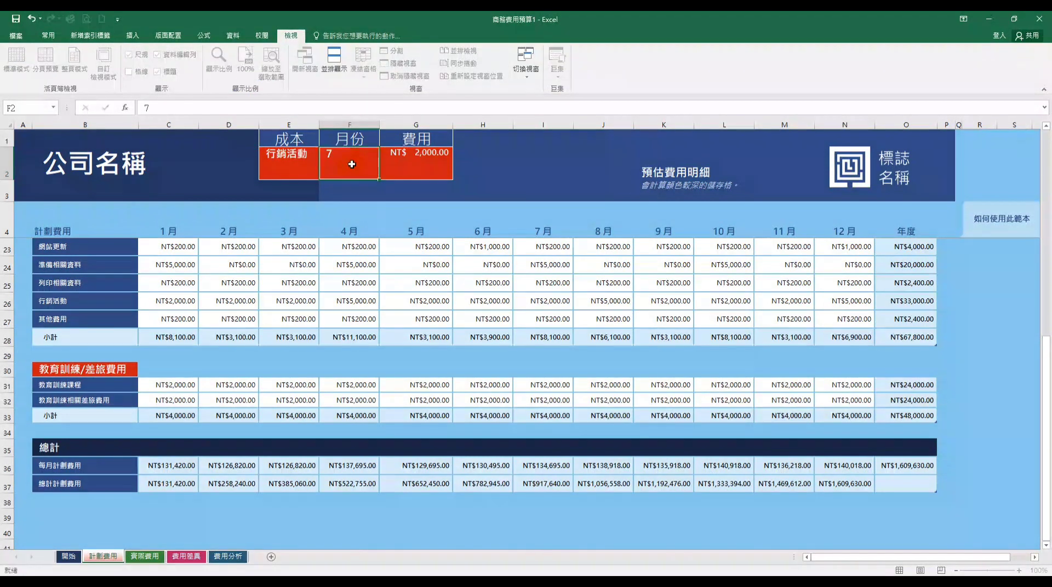
key(Return)
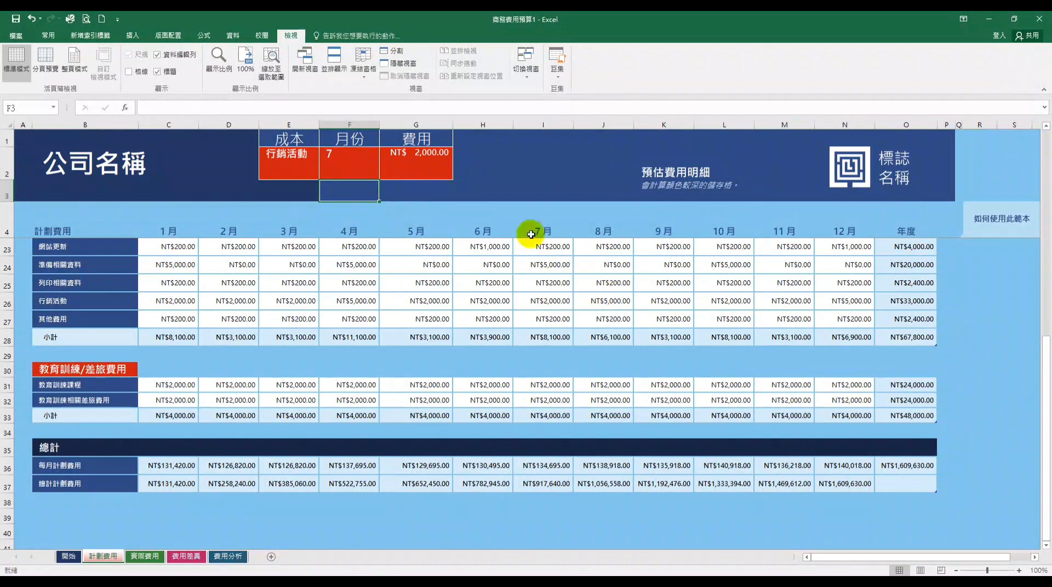
click(341, 155)
text(8)
key(Return)
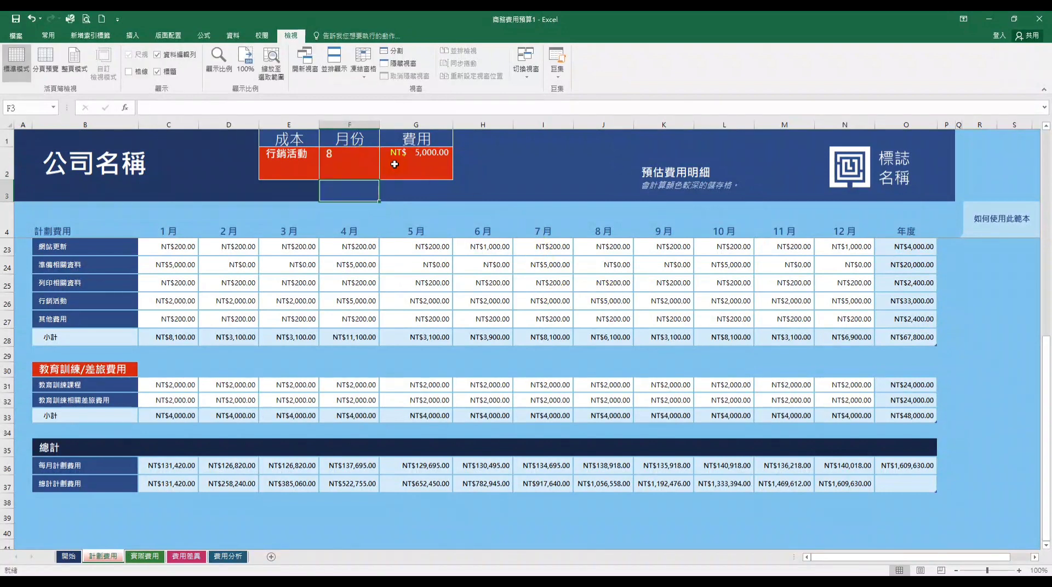
- Highlight the 8 月 column and row 26 行銷活動 to compare their intersection with the query result
click(435, 178)
click(612, 297)
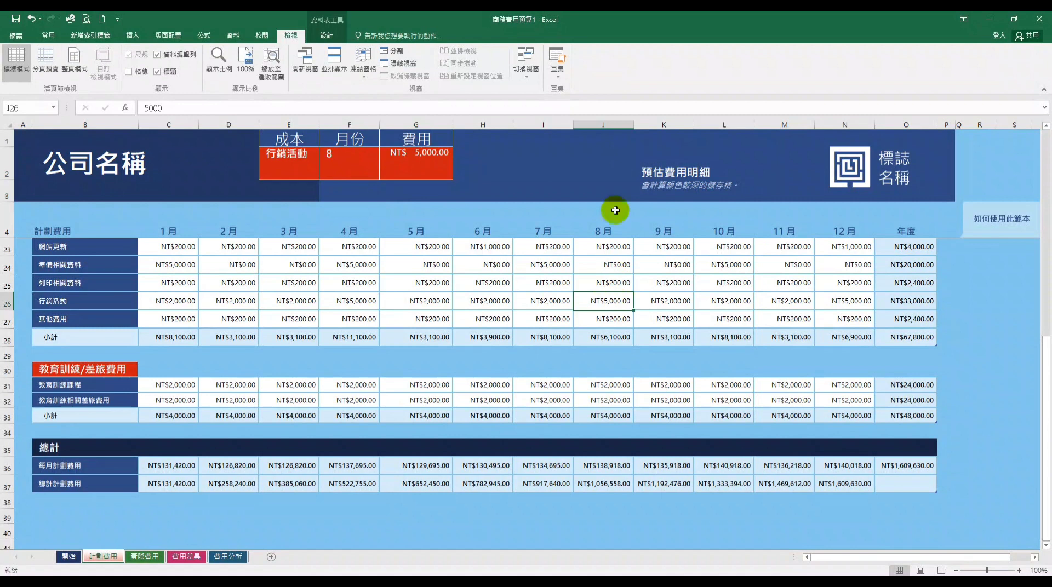
click(599, 120)
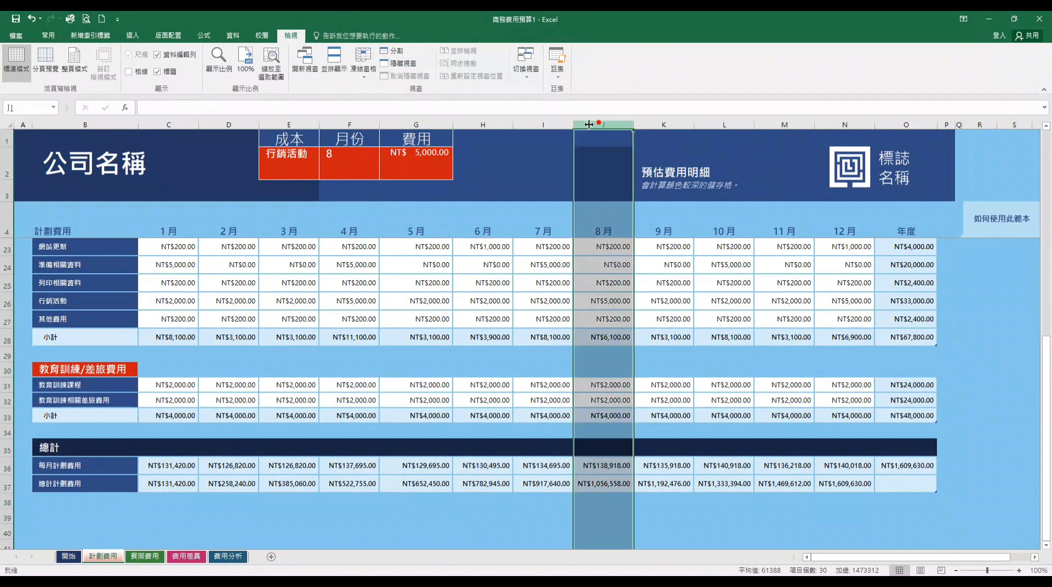
click(4, 303)
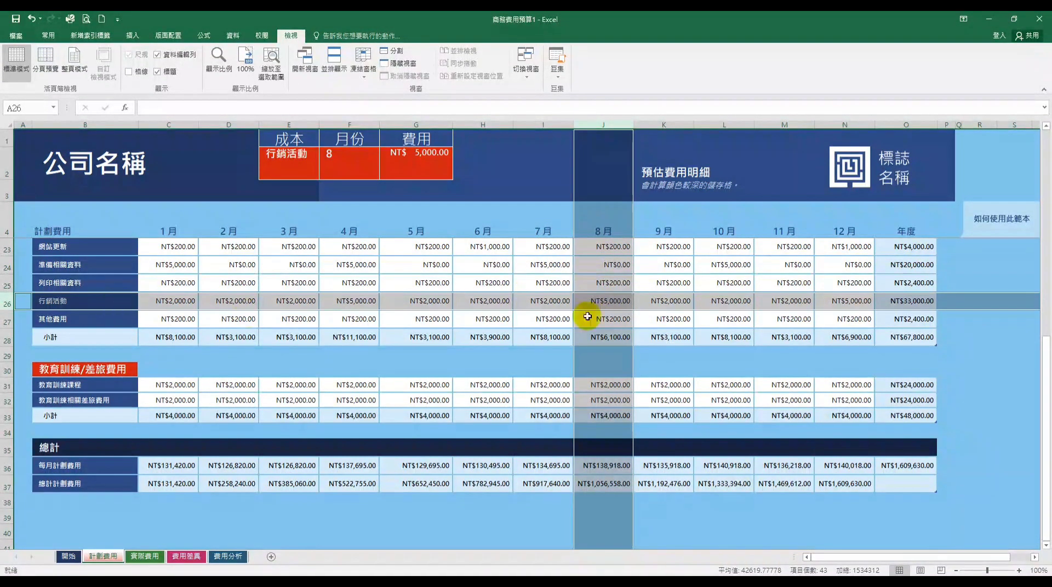
- Add a data validation list to month cell F2, using the month headings =$C$4:$N$4 as its source
click(335, 159)
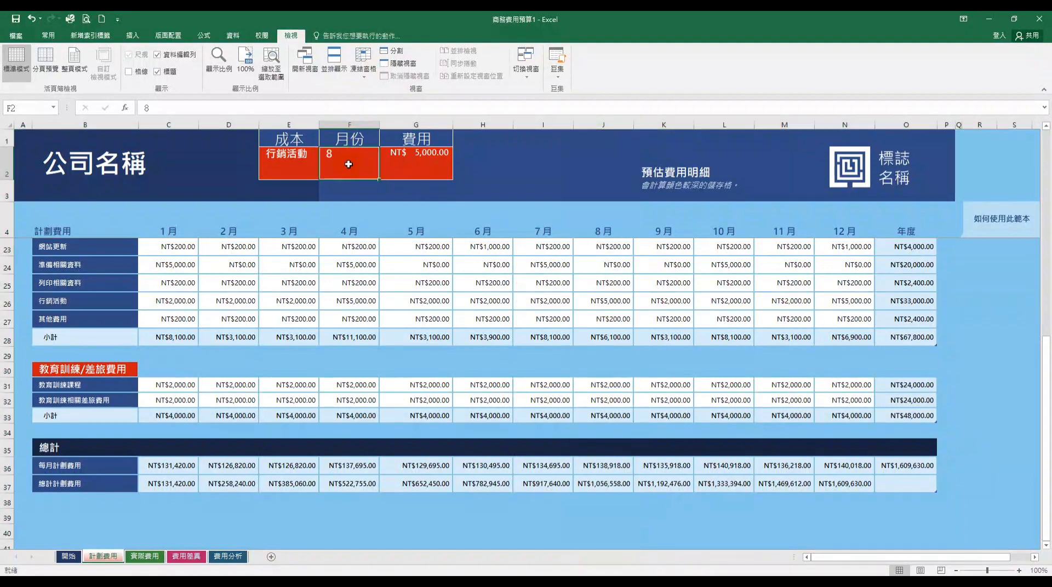
click(235, 36)
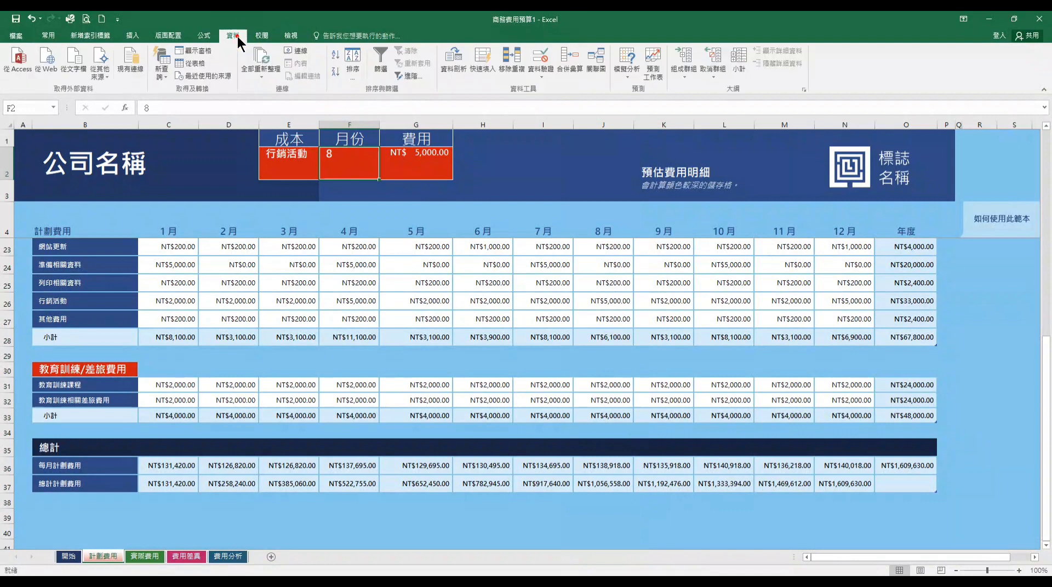
click(530, 65)
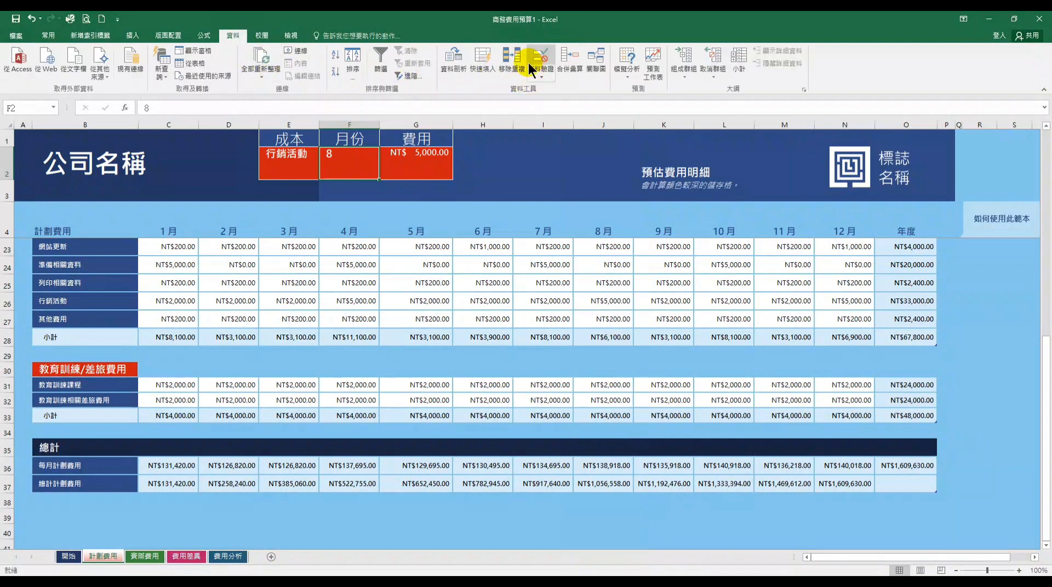
click(539, 368)
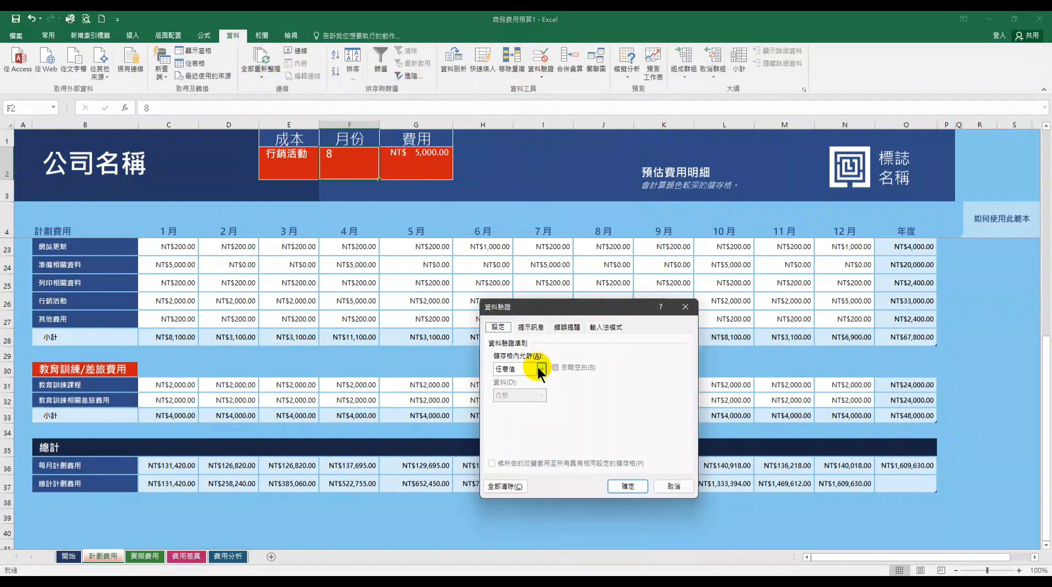
click(527, 405)
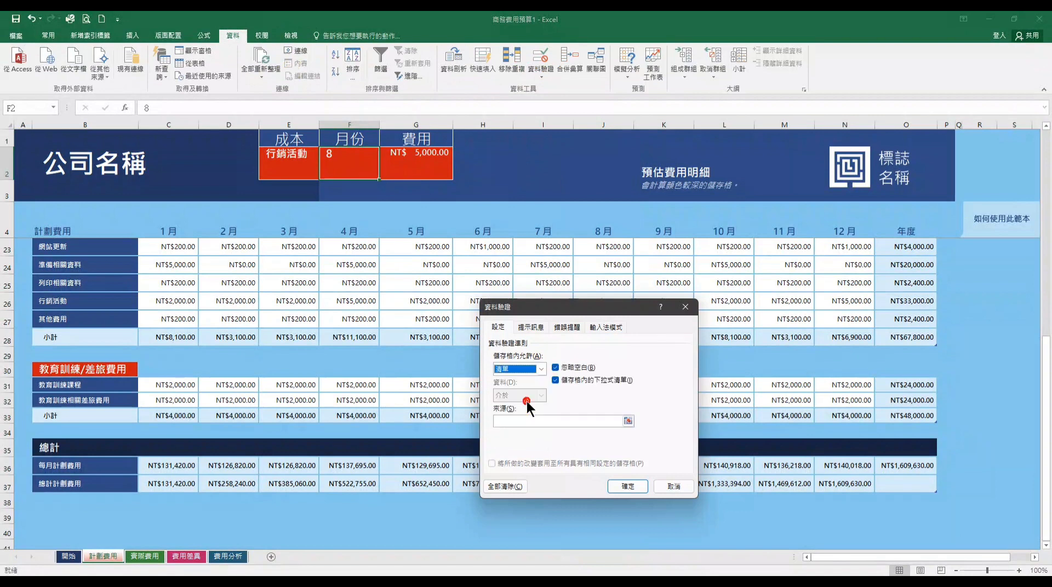
click(631, 420)
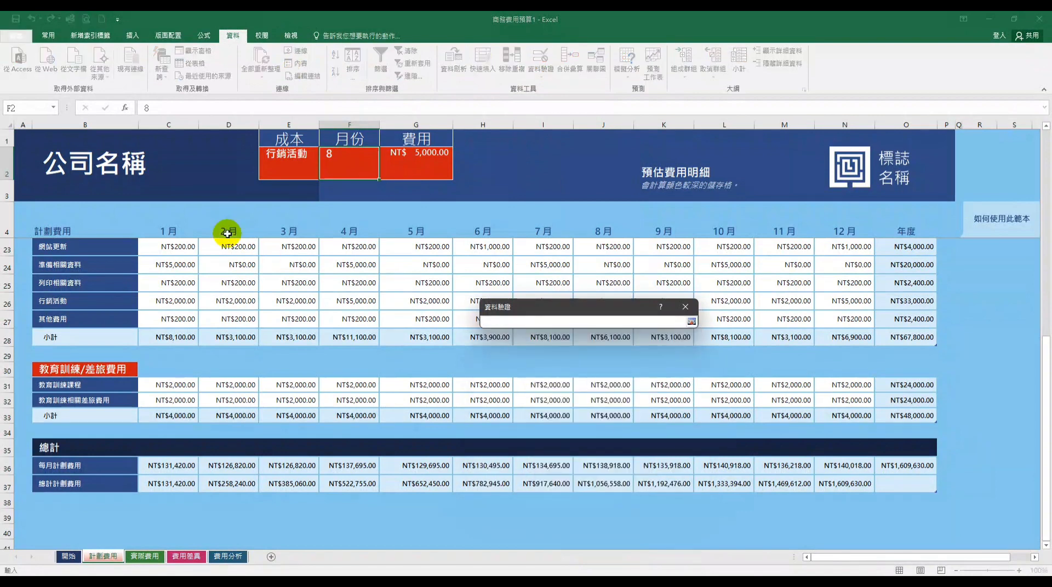
drag(172, 227, 826, 223)
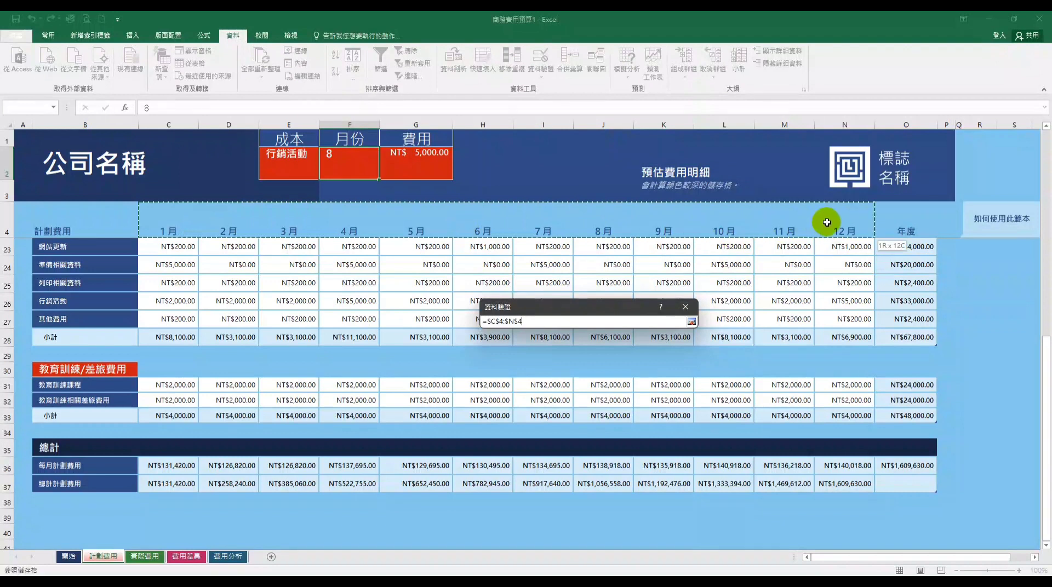
click(691, 322)
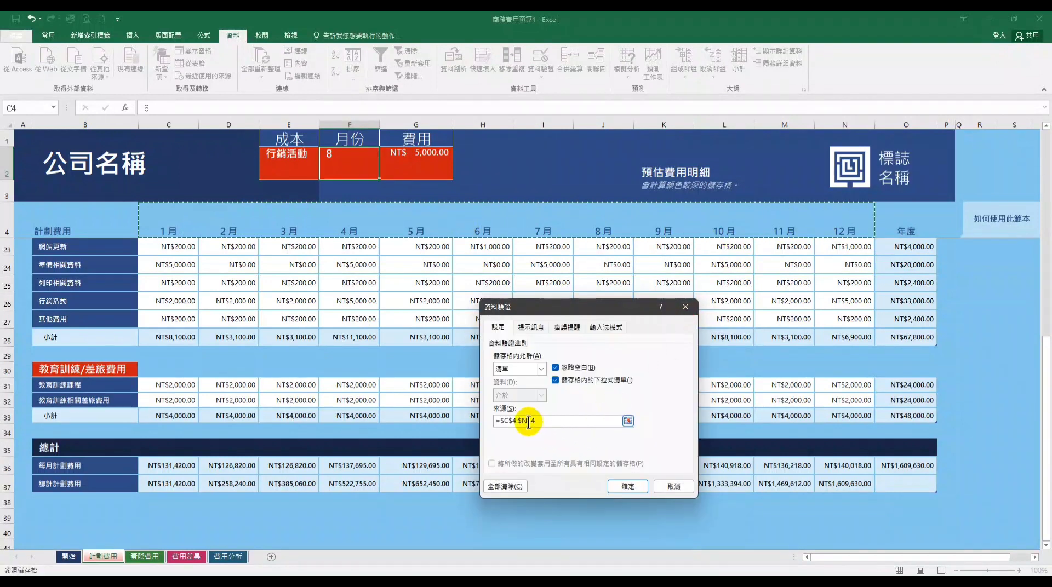
click(618, 487)
- Try several months from the drop-down list in F2, including 1 月, 4 月 and 10 月, ending with 11 月
click(383, 175)
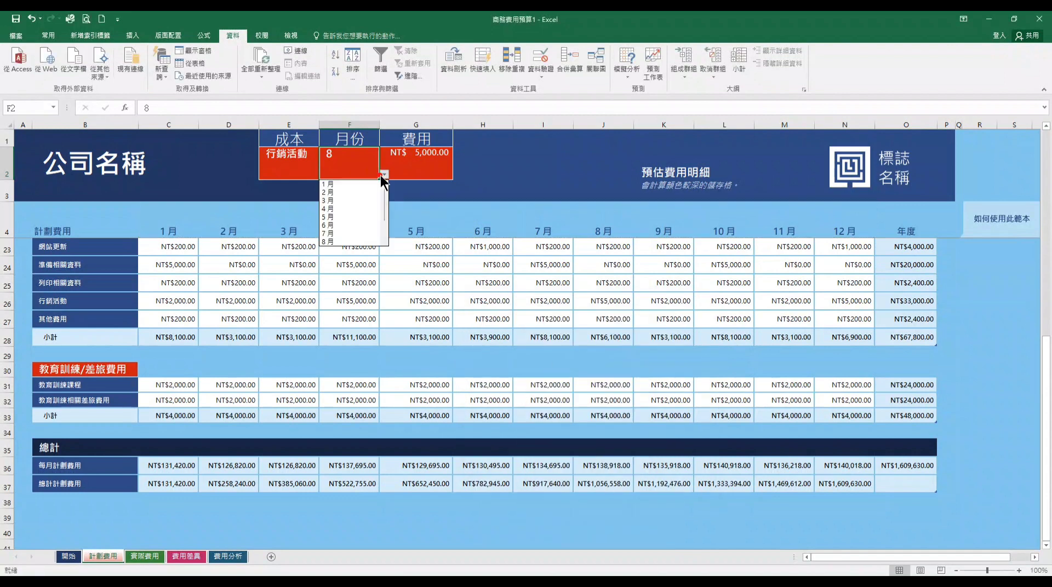
click(367, 184)
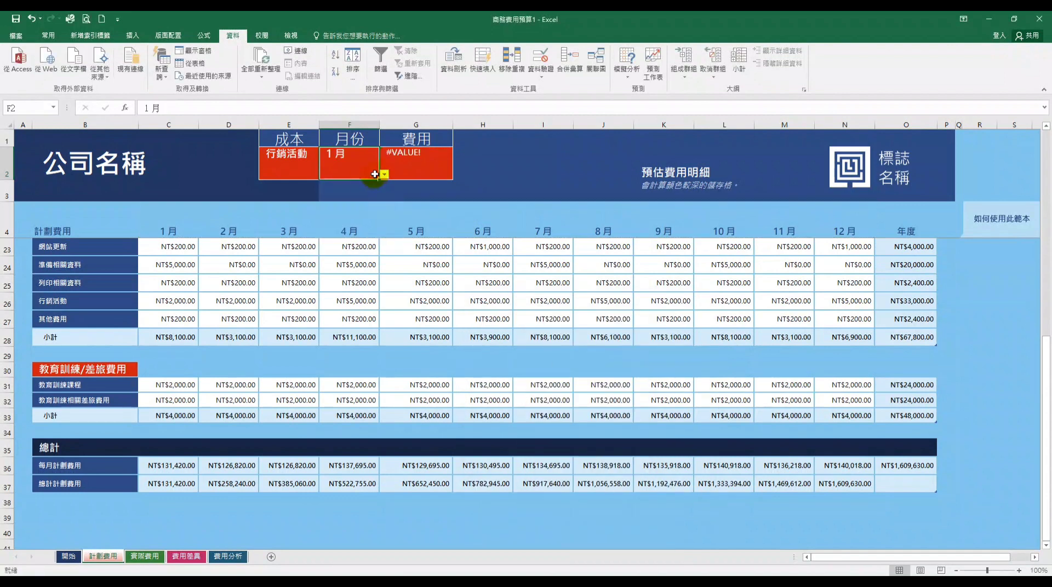
click(383, 174)
click(362, 209)
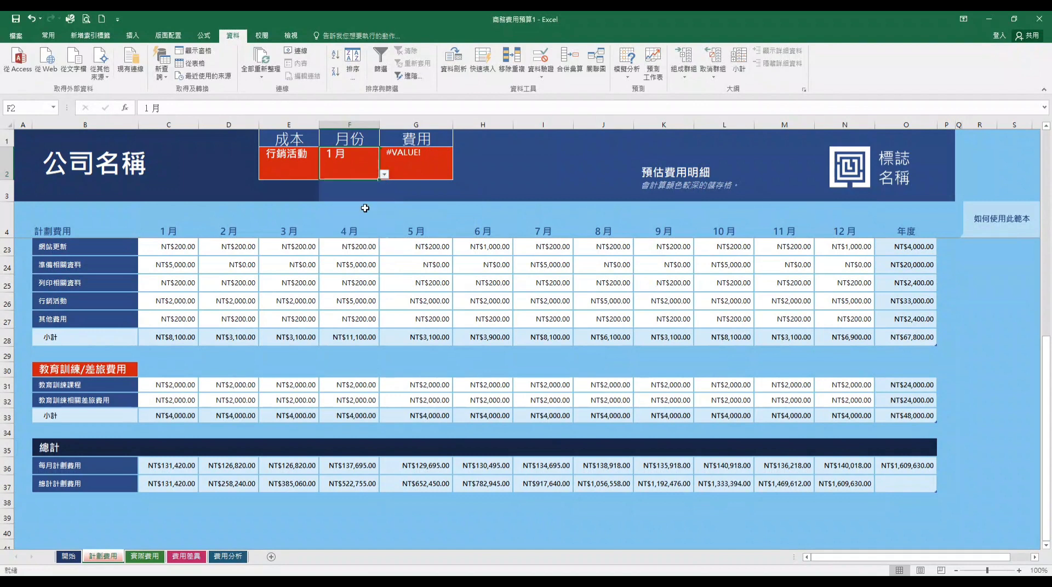
click(384, 173)
scroll(351, 222, down, 2)
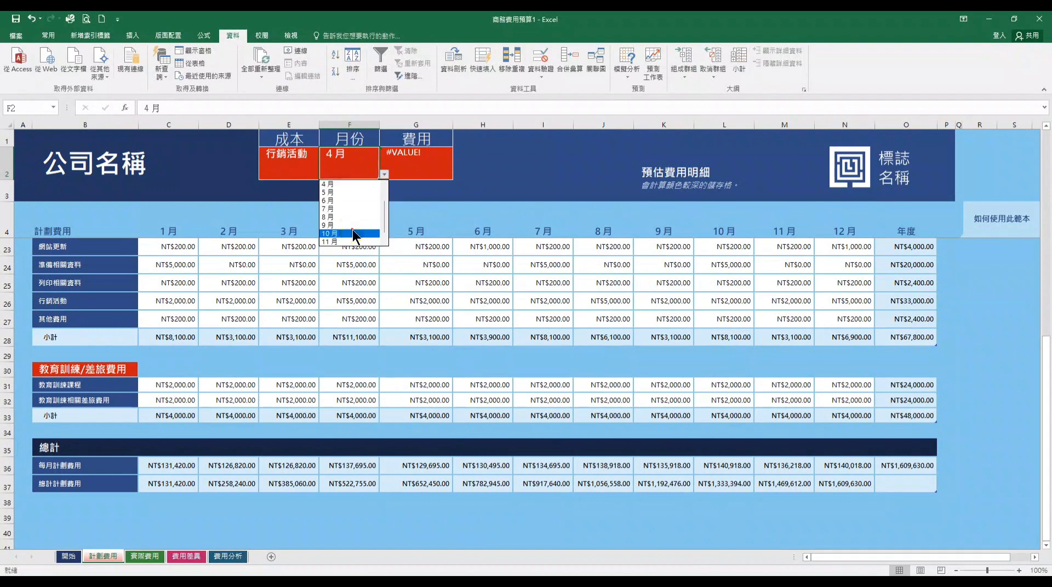
click(352, 230)
click(383, 174)
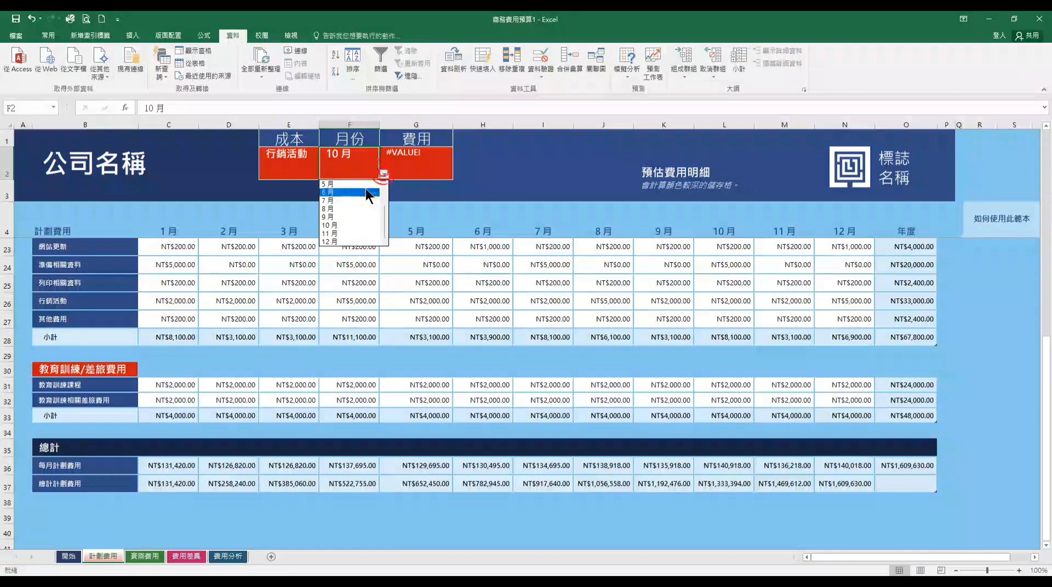
click(349, 234)
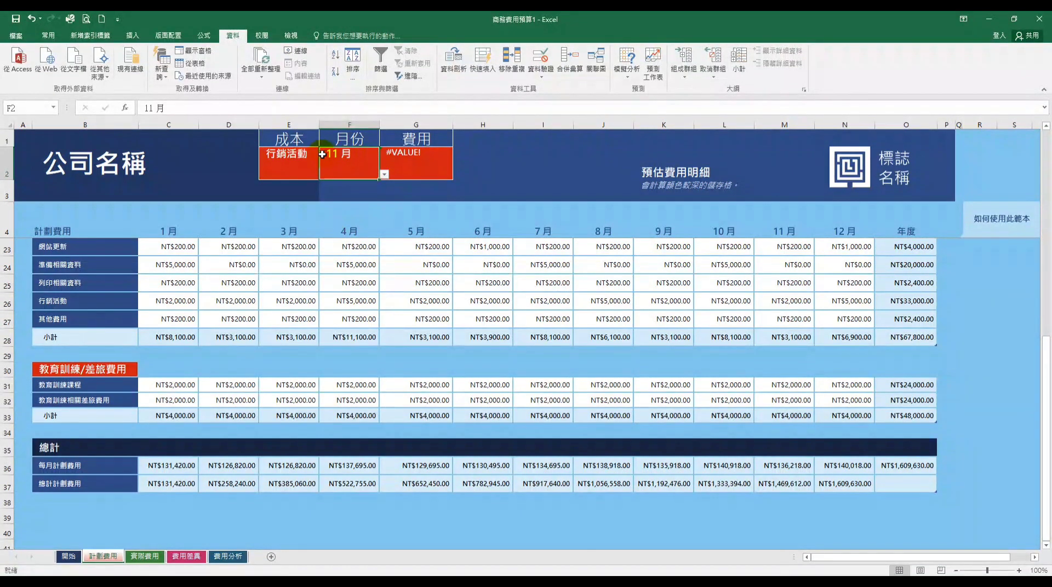
- Open the function arguments of the VLOOKUP formula in G2 and inspect the Col_index_num argument
click(400, 156)
click(175, 108)
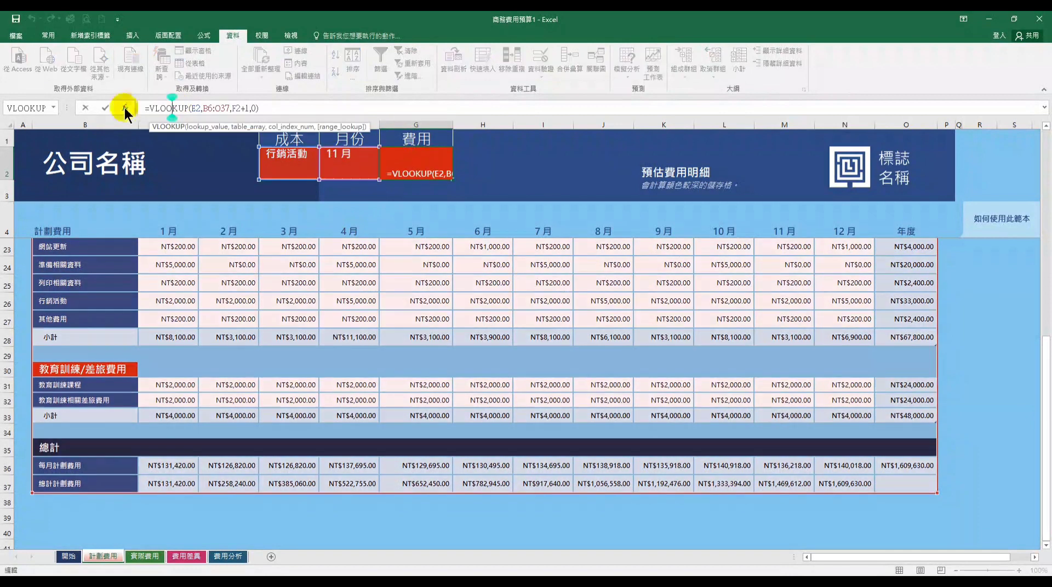
click(126, 108)
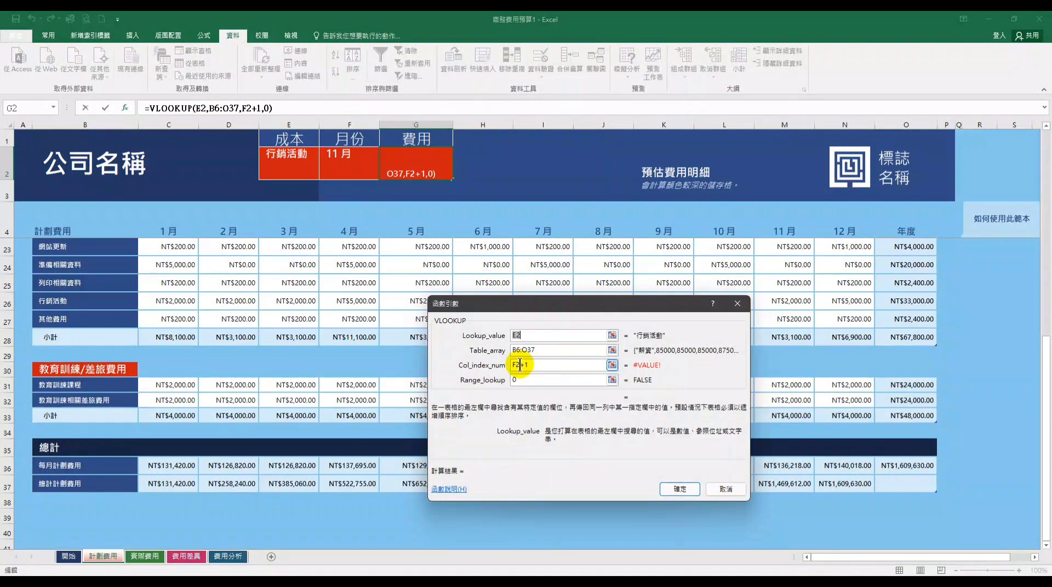
click(519, 366)
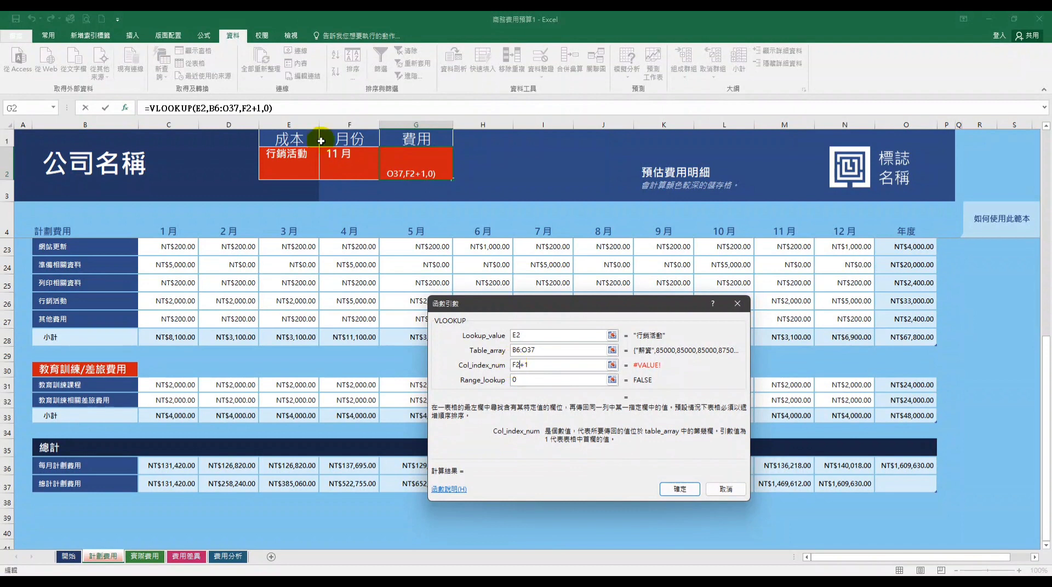
- Cut the F2 reference out of the column-index argument of the VLOOKUP formula in G2, leaving +1
click(242, 106)
double_click(246, 108)
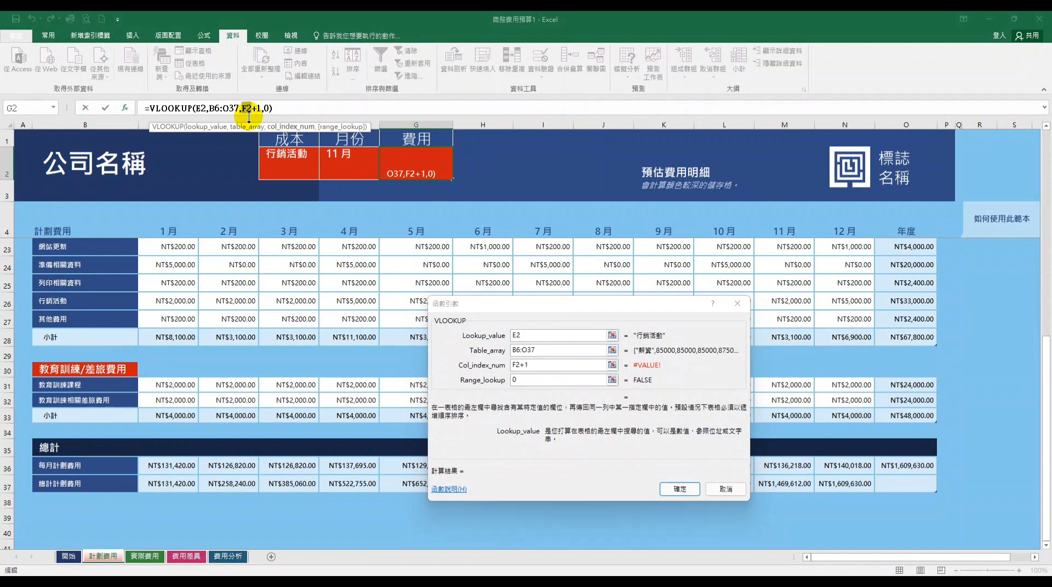
right_click(250, 108)
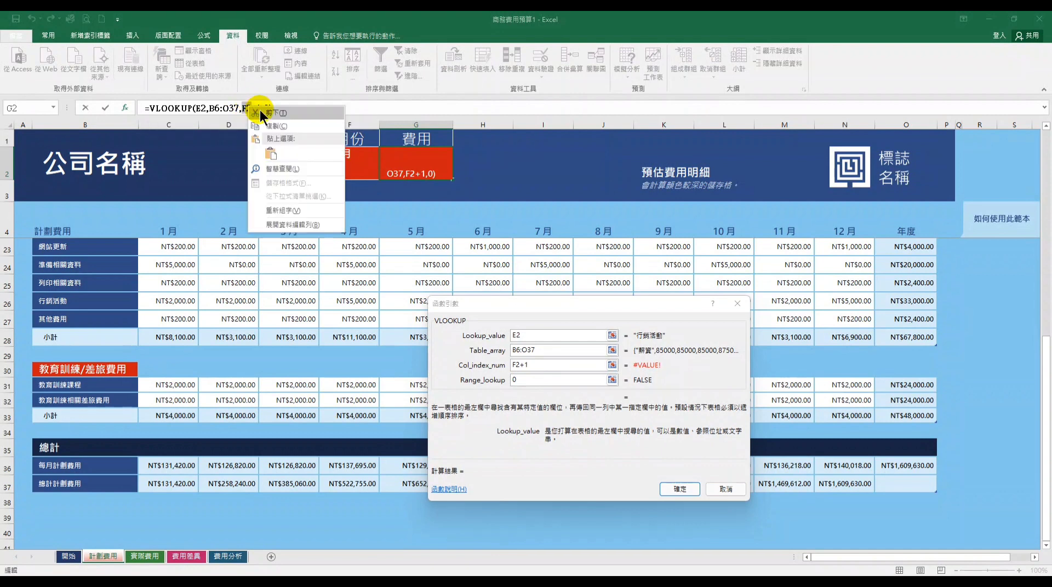
click(267, 111)
click(251, 108)
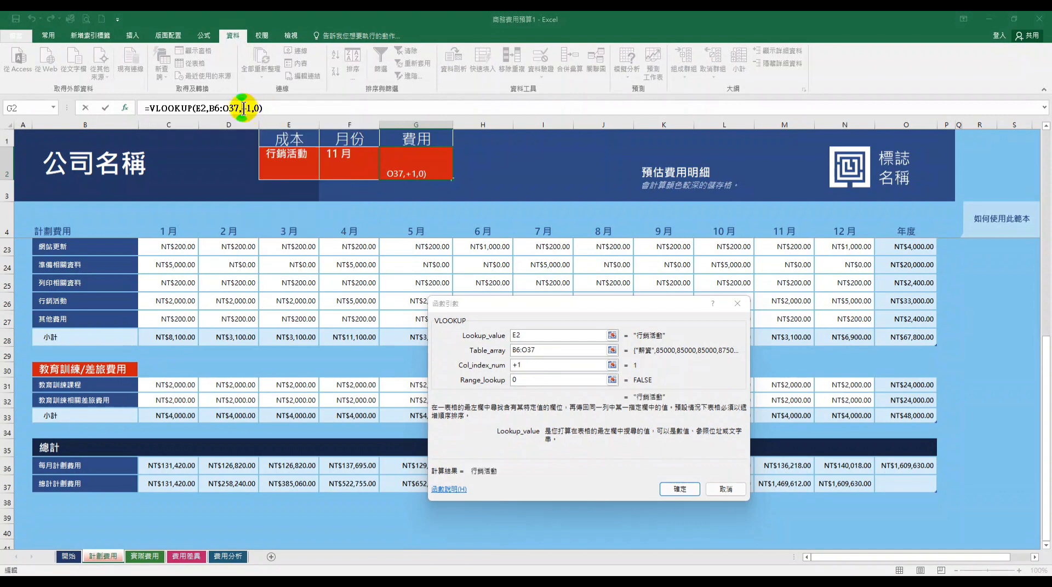
click(126, 106)
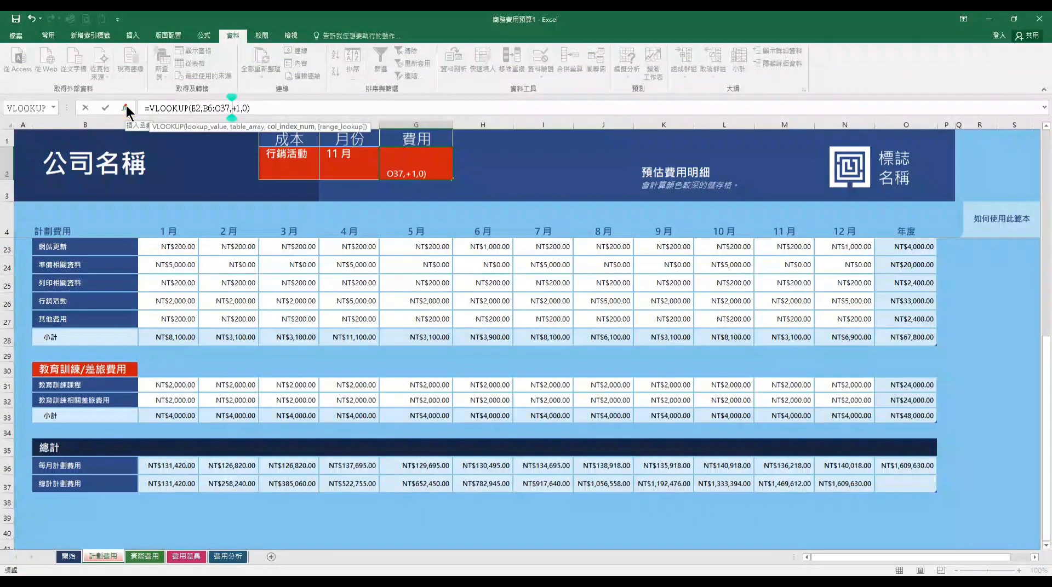
click(126, 105)
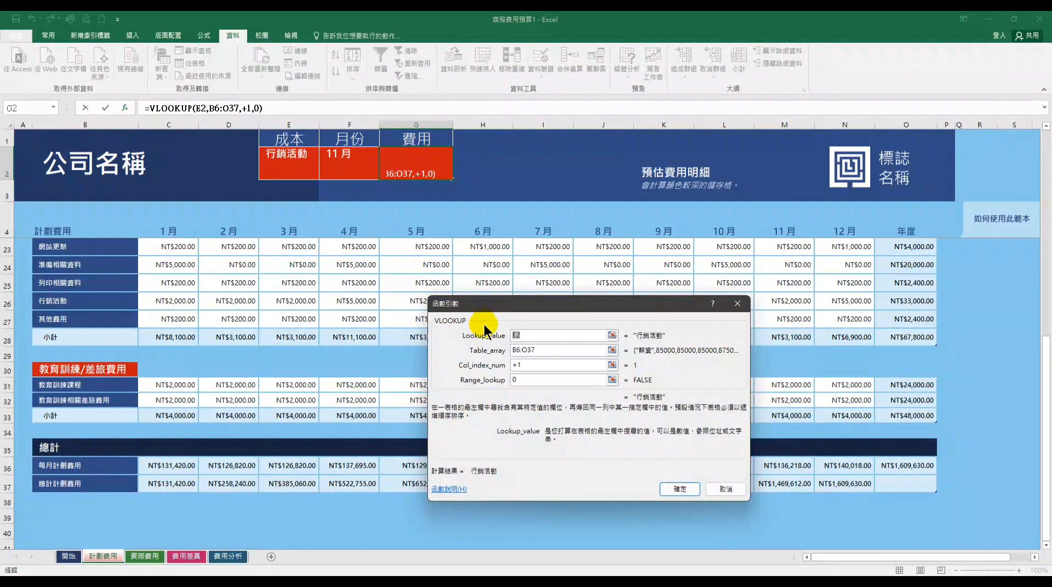
click(126, 109)
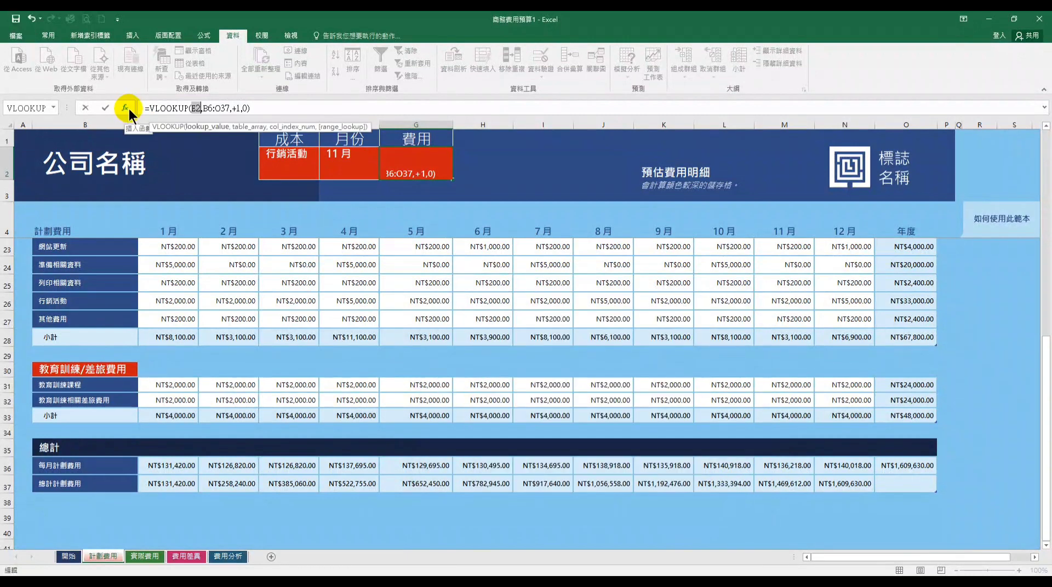
- Search for the LEFT function and insert it before +1 in the column-index argument of the VLOOKUP formula in G2
click(231, 108)
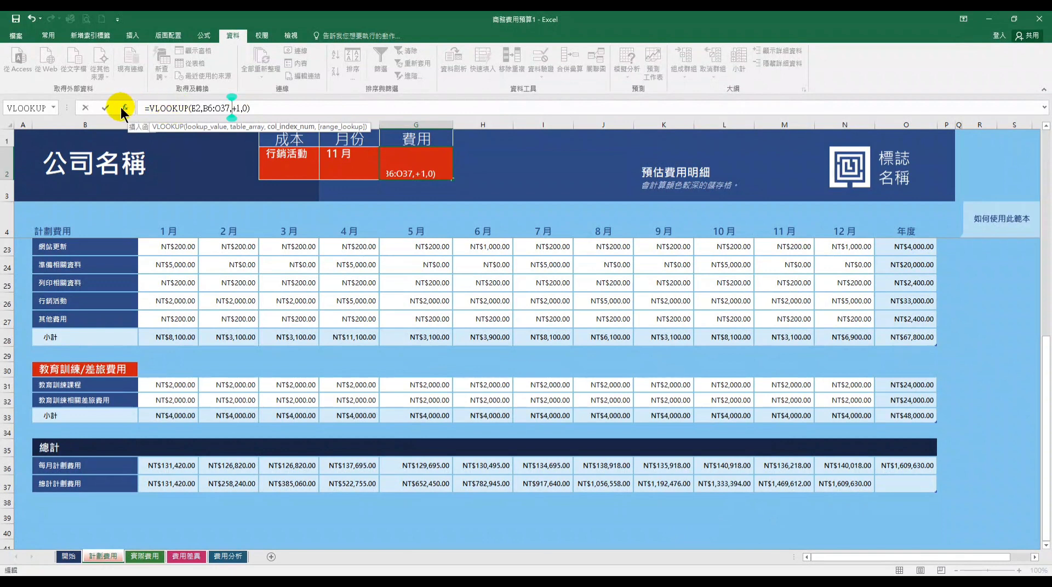
click(53, 107)
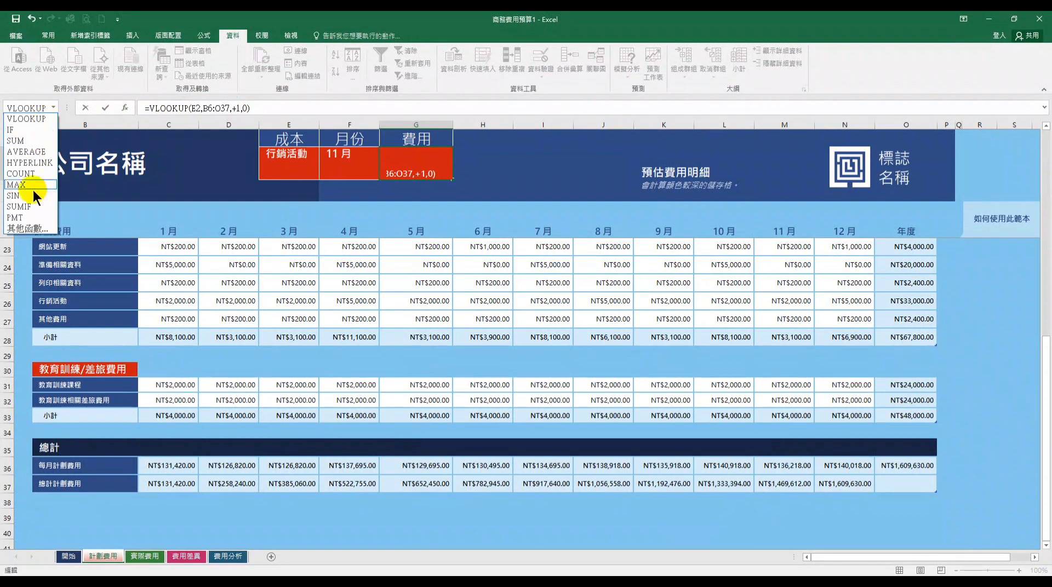
click(26, 230)
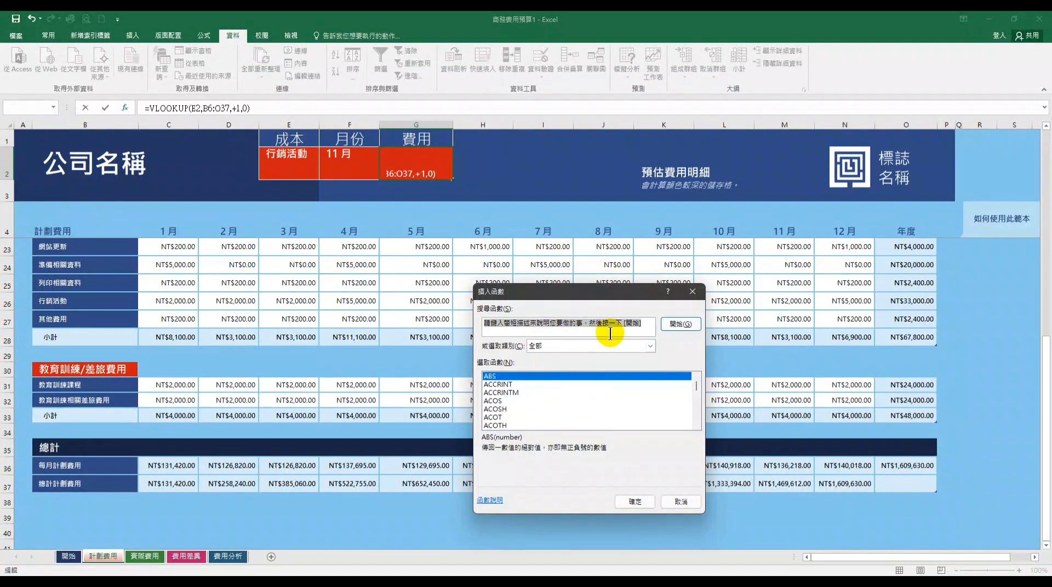
text(LE)
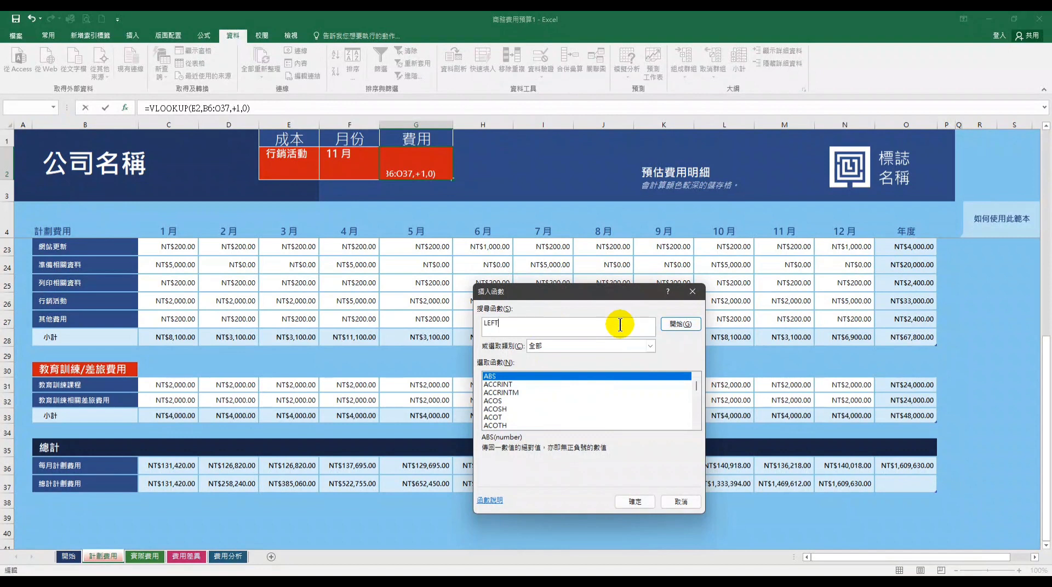
text(FT)
click(680, 324)
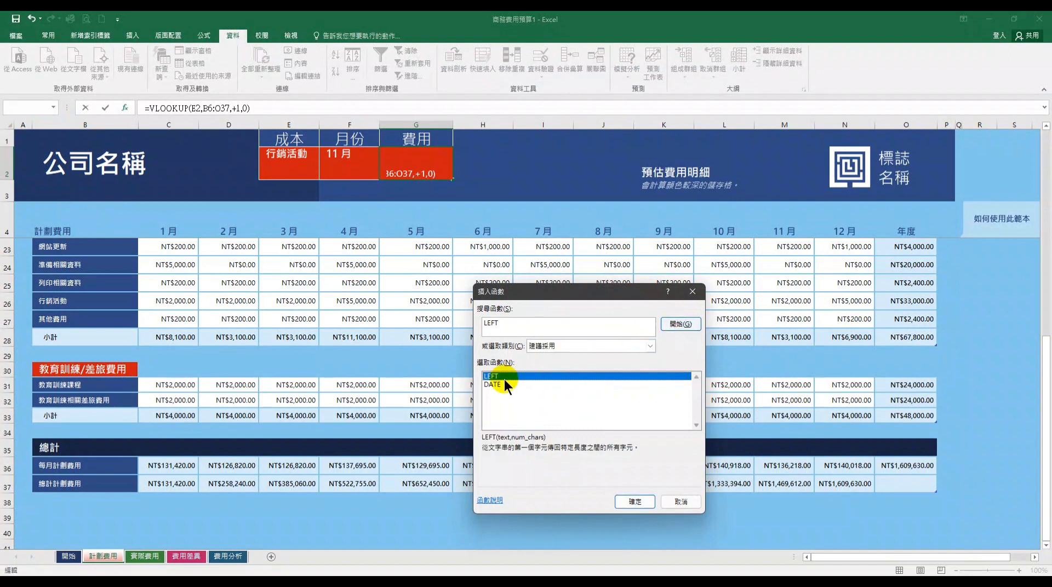
click(622, 500)
- Set the LEFT function's Text argument to F2 and Num_chars to 2, completing the formula in G2
text(F2)
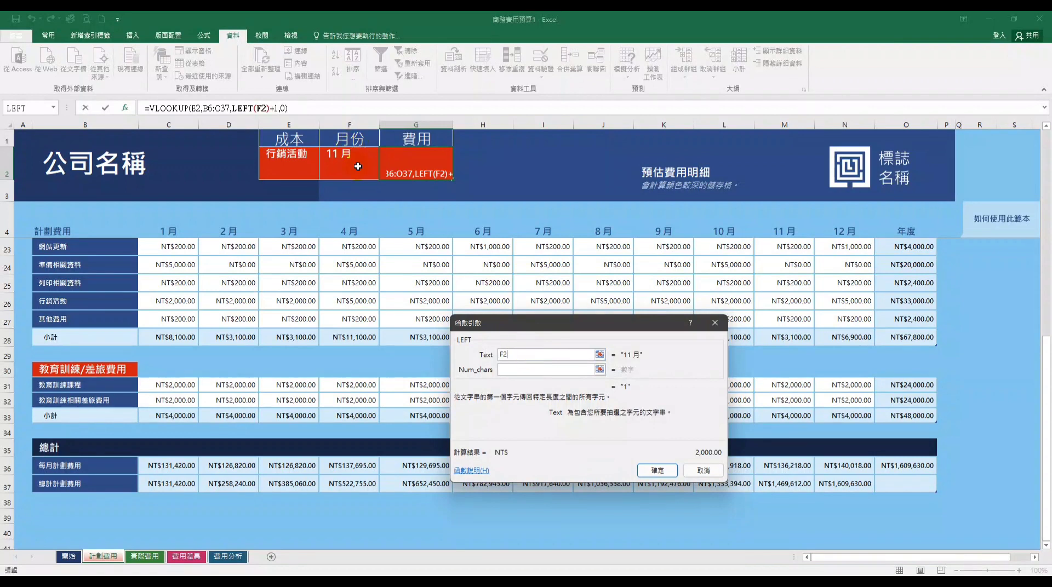
click(534, 368)
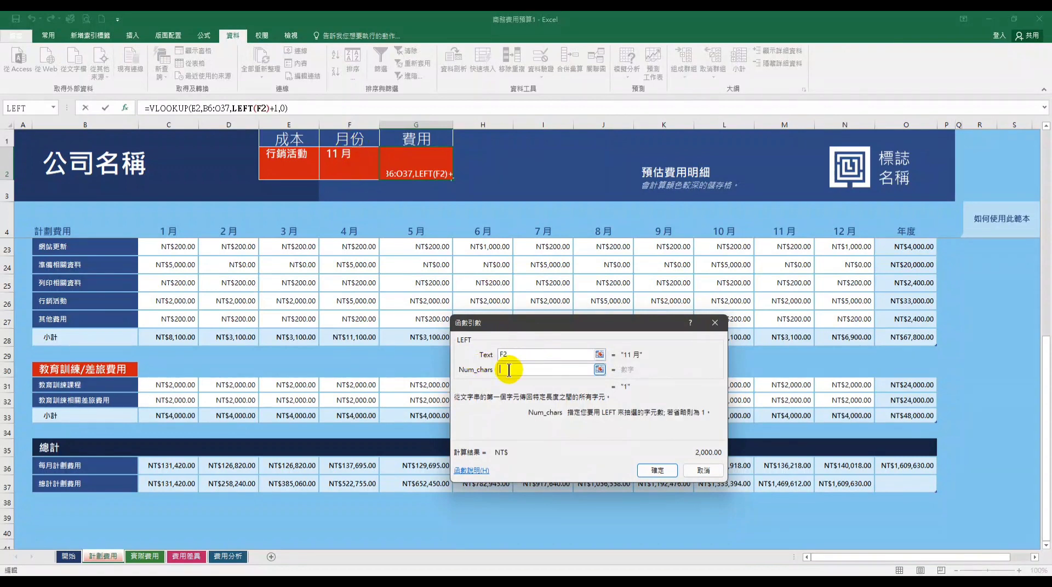
text(2)
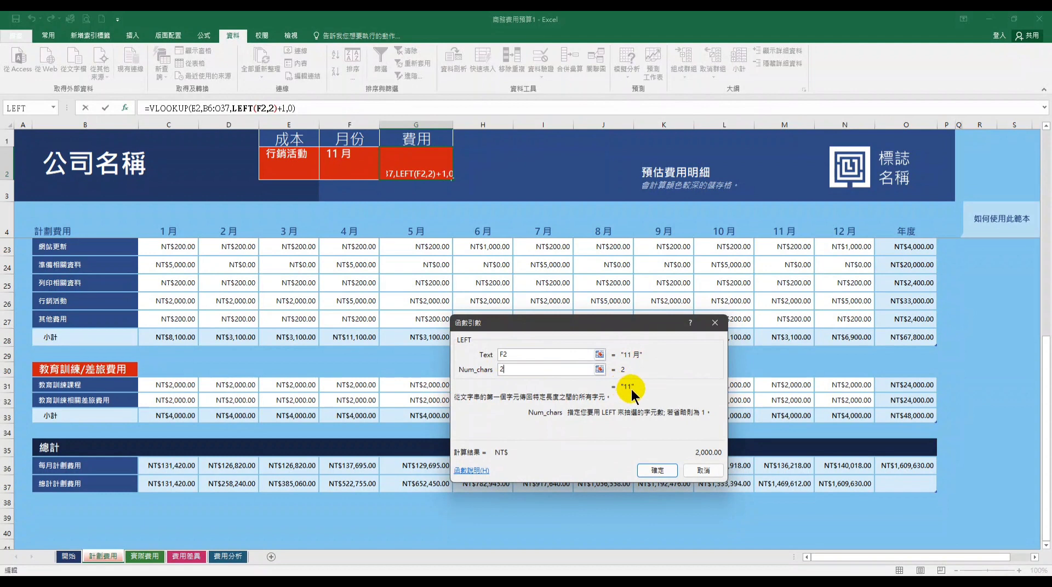
click(657, 470)
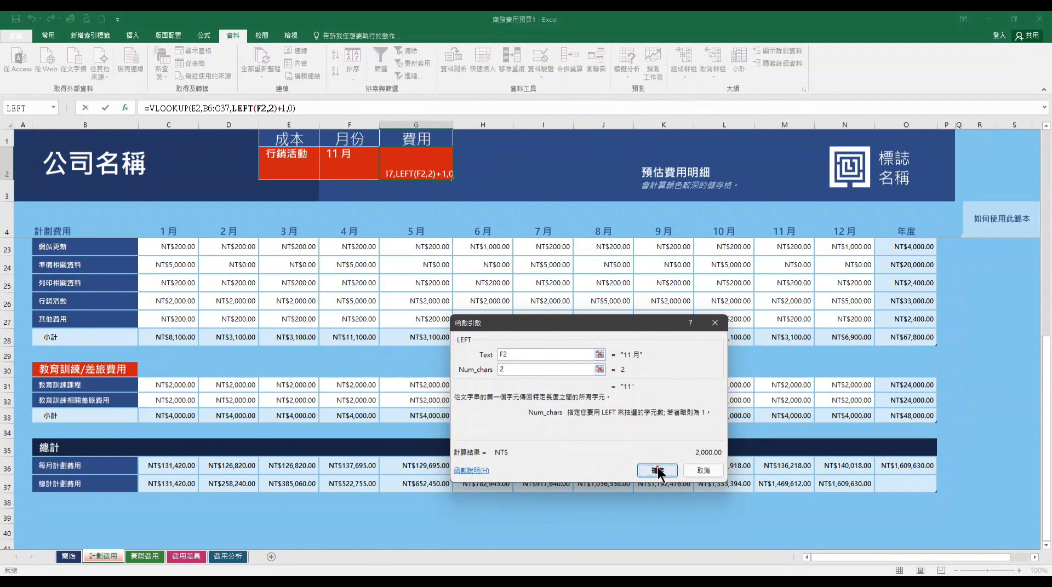
- Examine the characters of the 1 月 heading in C4, checking for a space between the number and 月
click(351, 165)
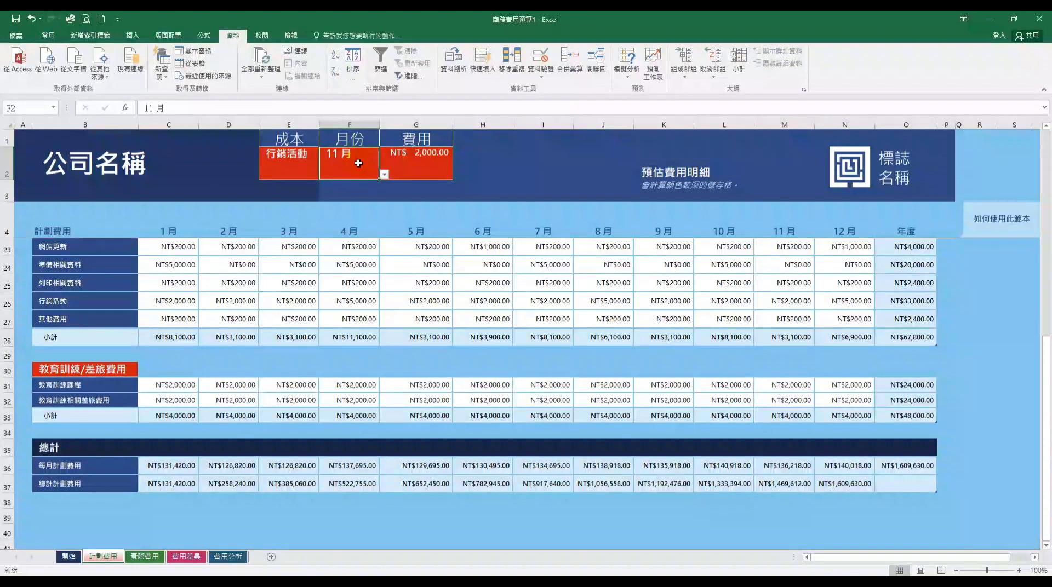
click(181, 227)
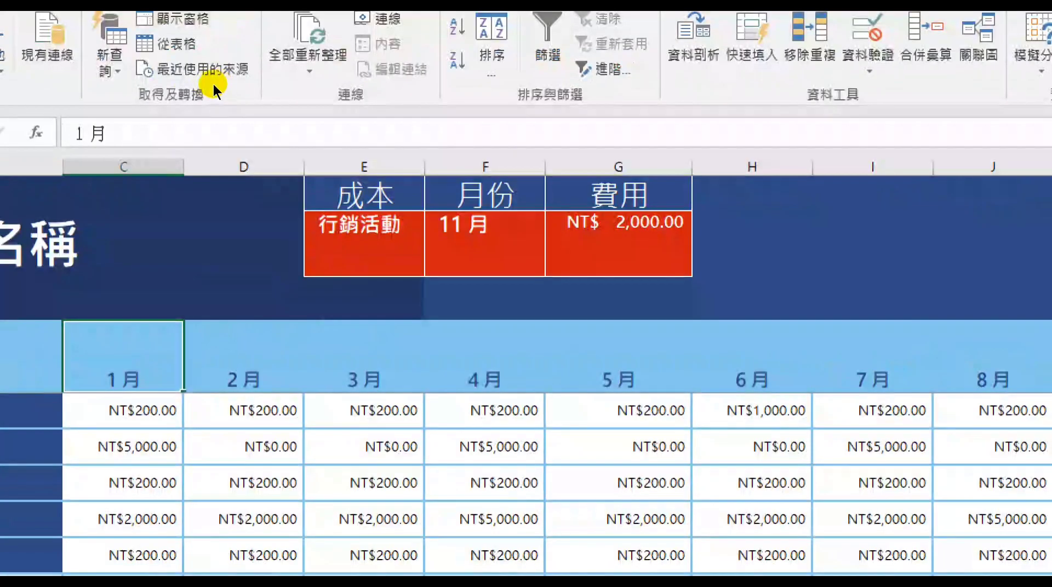
click(146, 113)
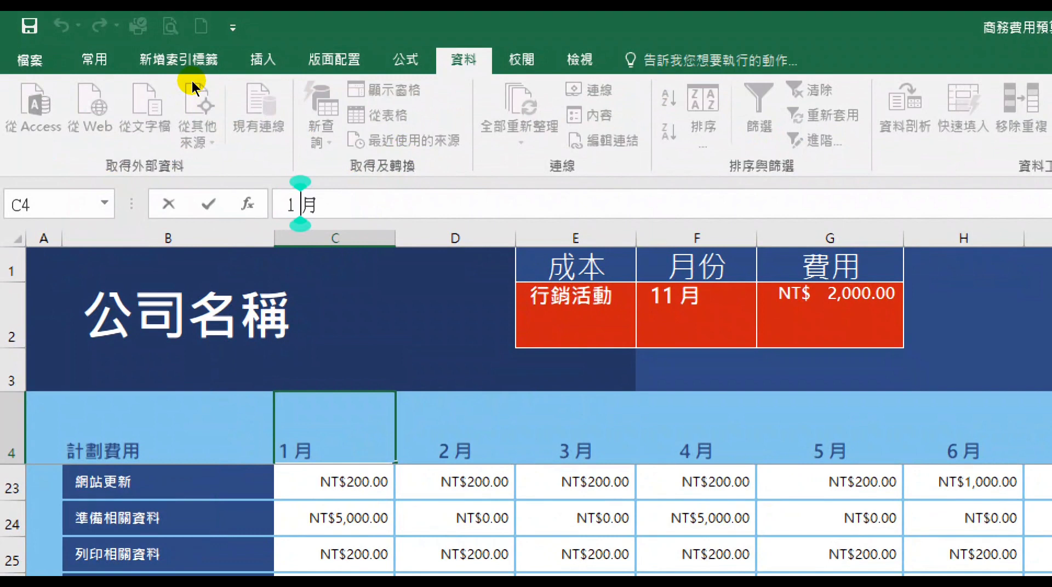
key(Right)
key(Left)
key(Right)
key(Left)
key(Left)
key(Right)
key(Right)
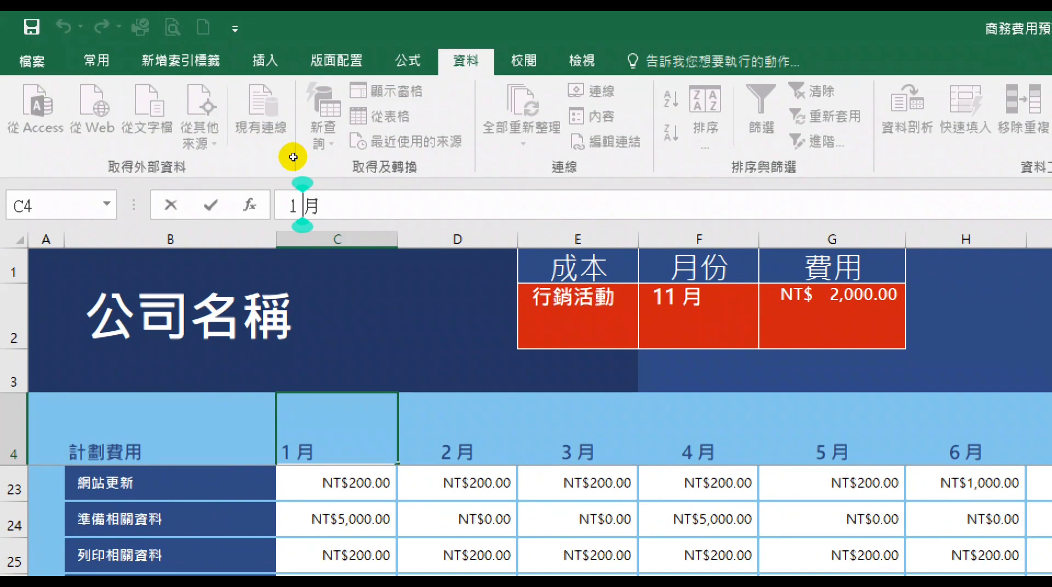
- Try 1 月 from the month drop-down list in F2, ending with 5 月
click(696, 313)
click(769, 339)
key(Up)
key(Up)
key(Up)
key(Up)
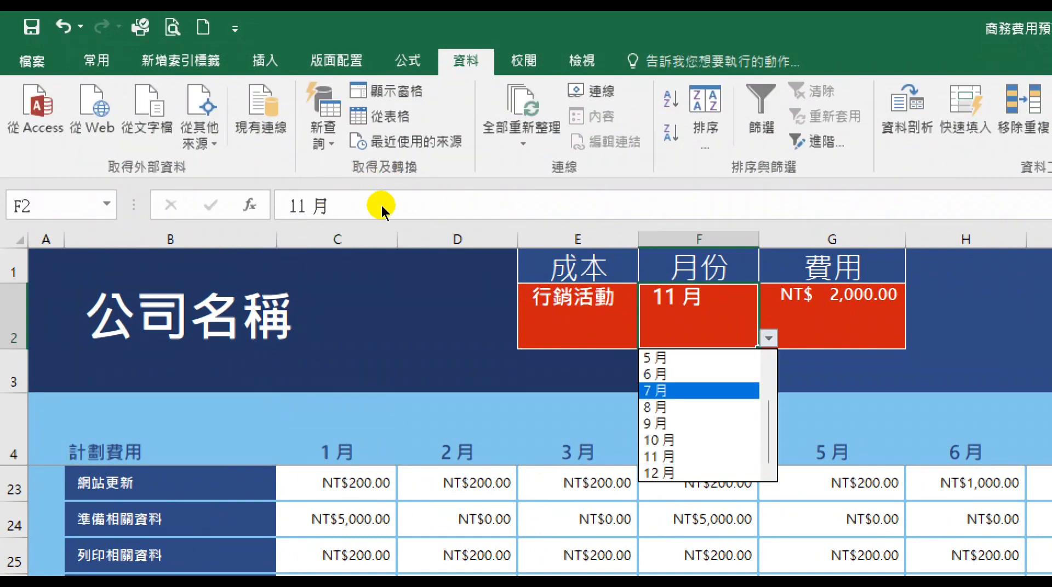
key(Down)
drag(771, 407, 770, 374)
click(674, 357)
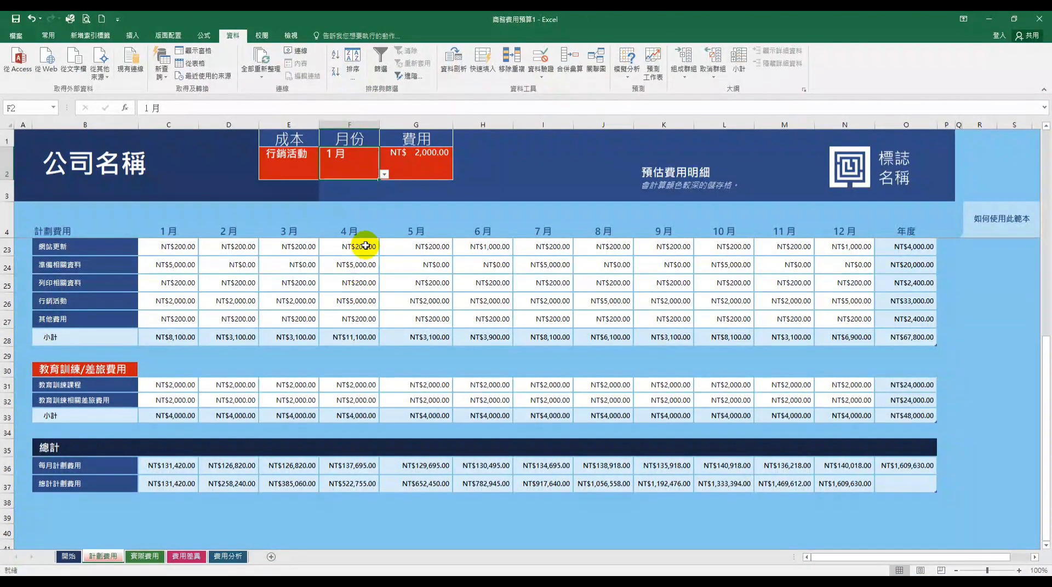
click(384, 174)
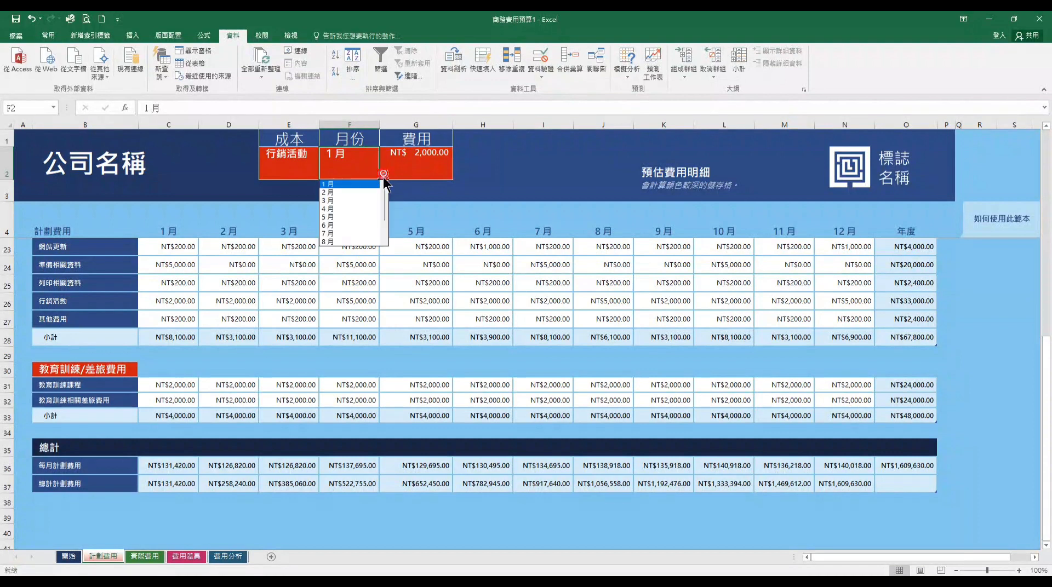
click(347, 205)
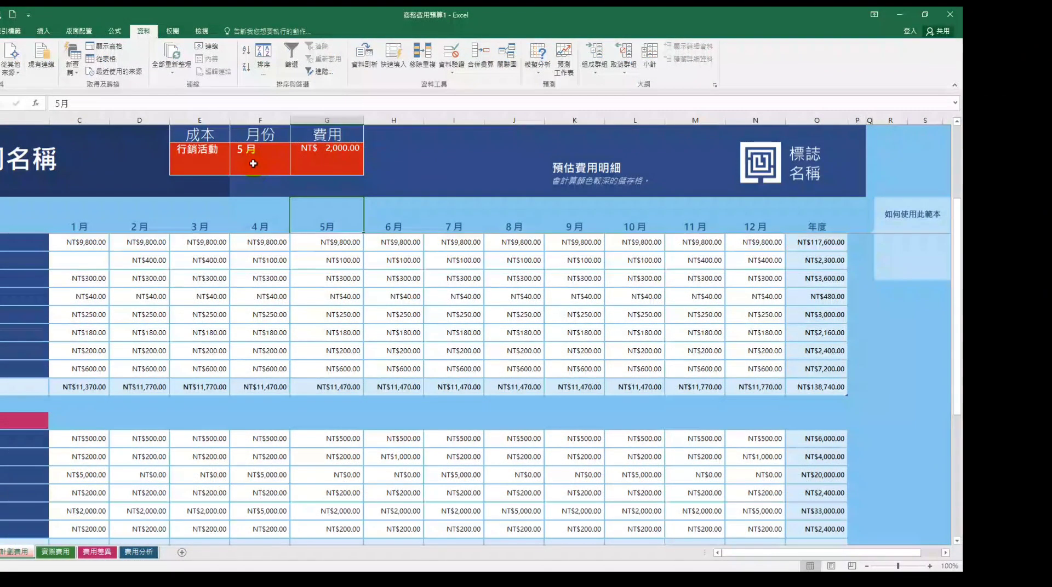
- Inspect the arguments of the LEFT function nested in the VLOOKUP formula in G2
click(315, 156)
click(158, 104)
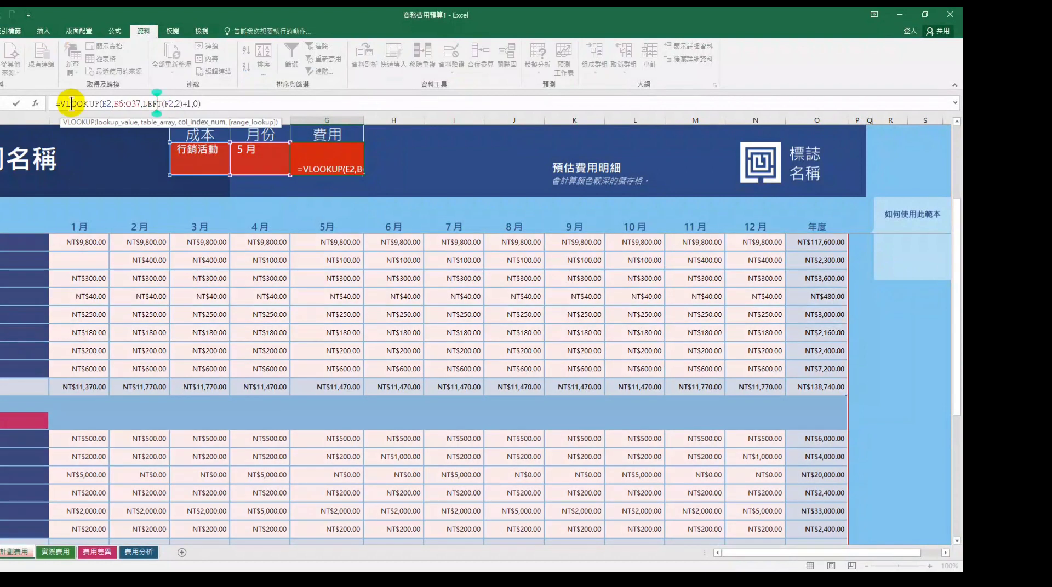
click(36, 103)
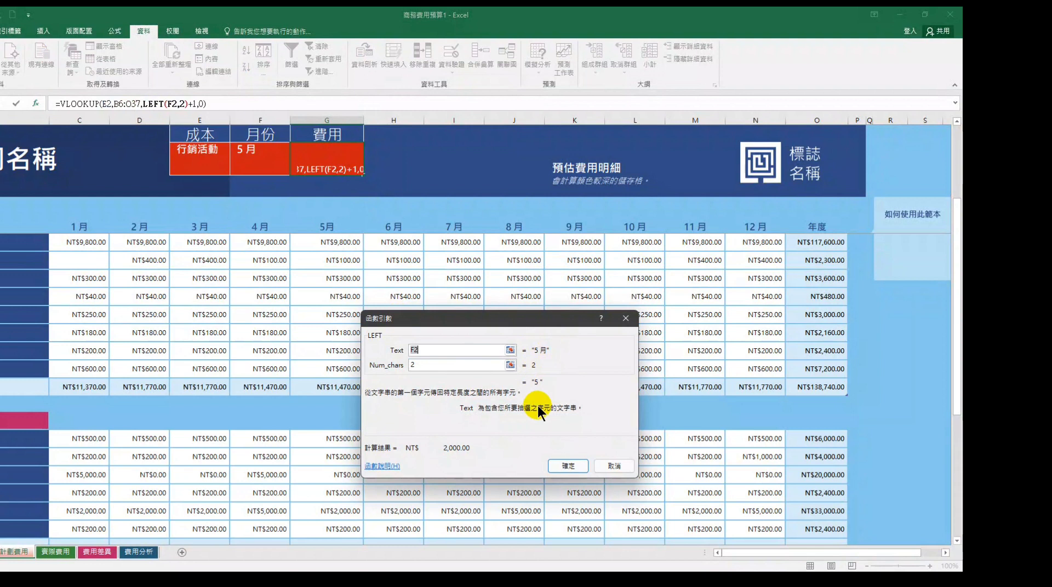
click(564, 465)
- Check heading cell G4 and choose the unspaced 5月 from the month list in F2
click(343, 227)
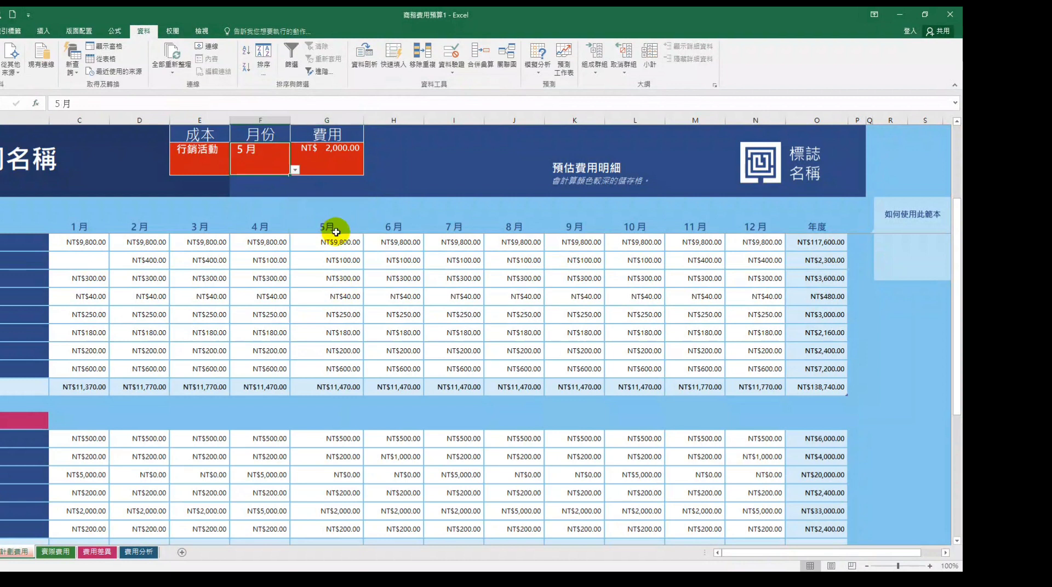
click(328, 226)
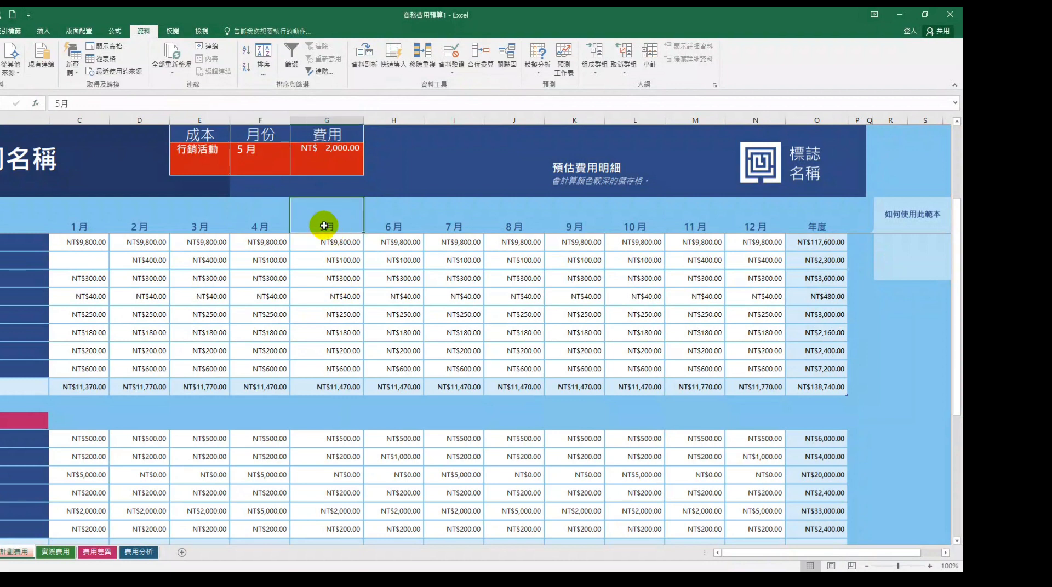
click(249, 147)
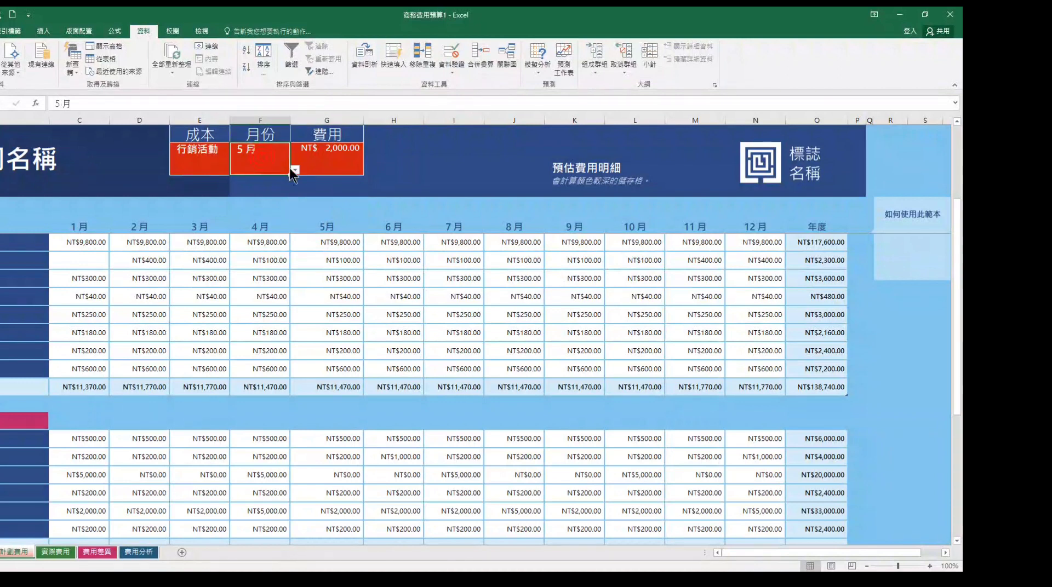
click(295, 170)
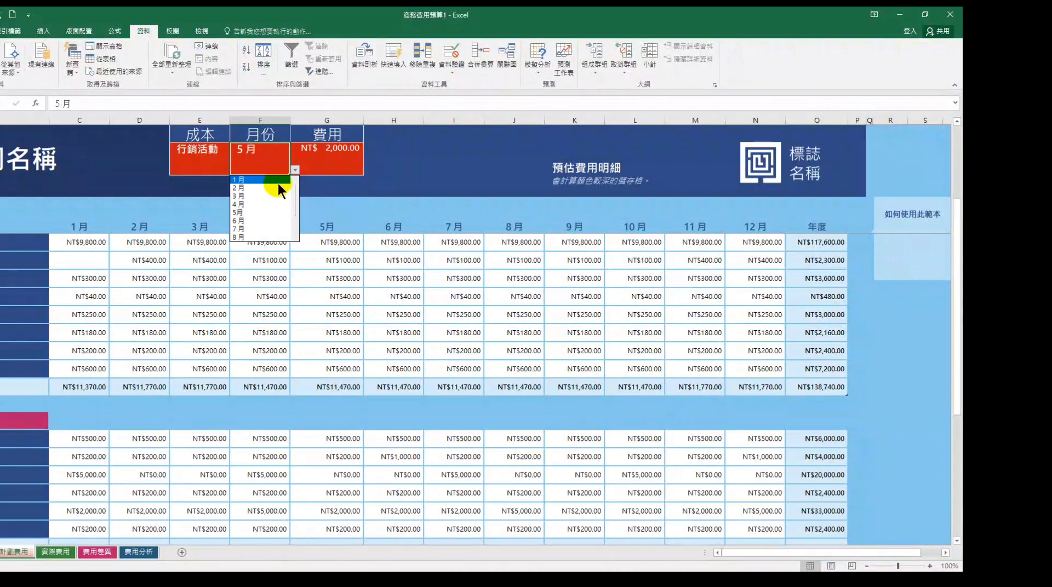
click(258, 212)
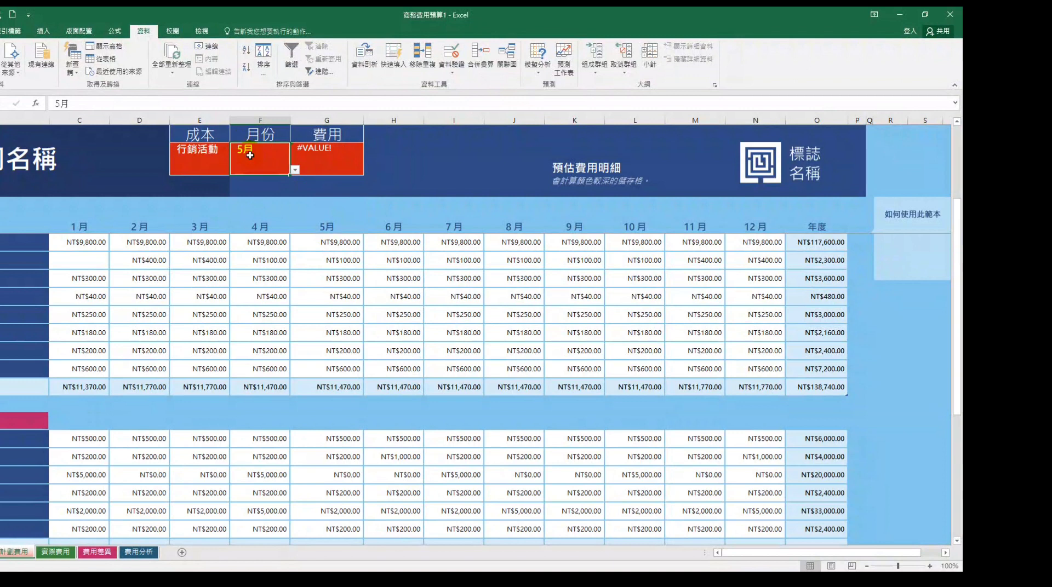
- Insert a space between 5 and 月 in the month heading cell G4
click(327, 226)
double_click(330, 227)
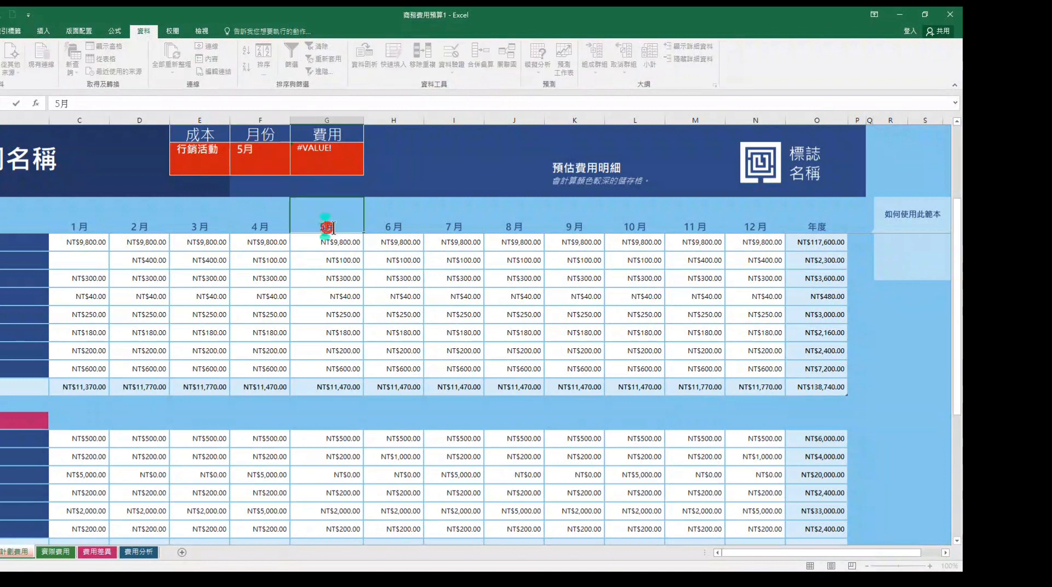
click(324, 222)
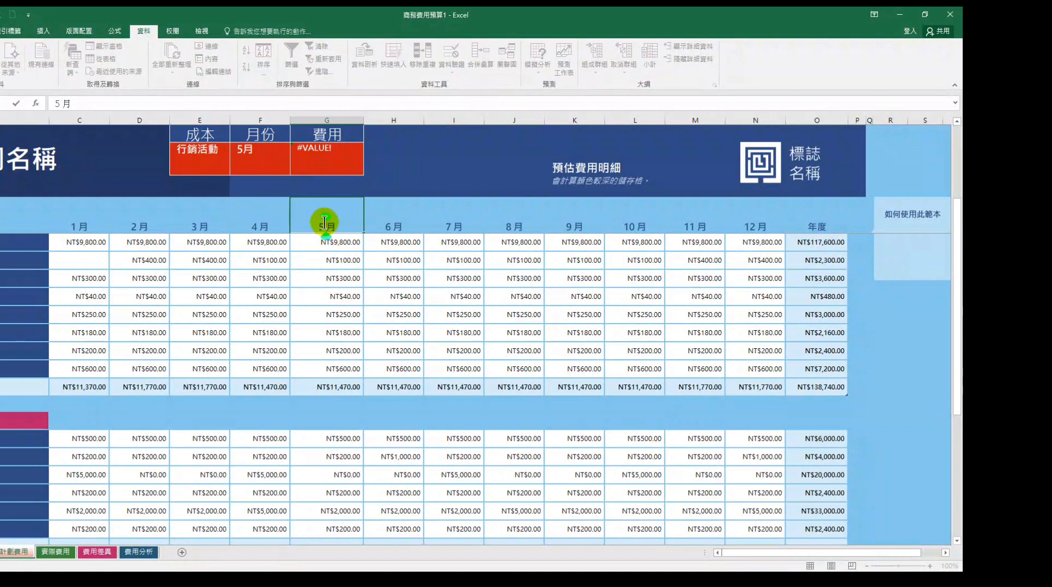
- Choose the spaced 5 月 from the month list in F2 and view the sheet's expense rows
scroll(268, 165, up, 2)
click(268, 165)
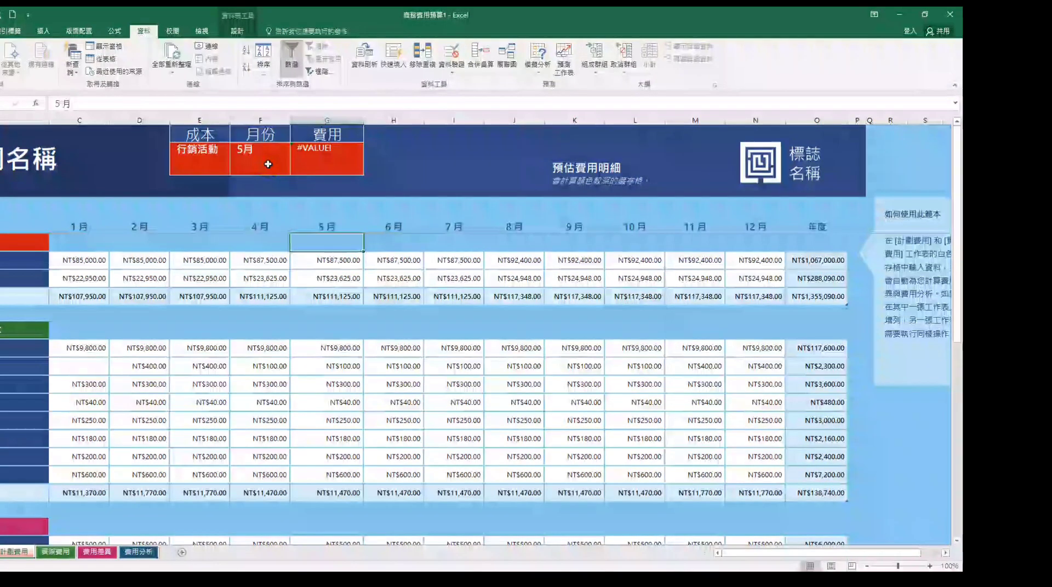
click(294, 170)
click(265, 209)
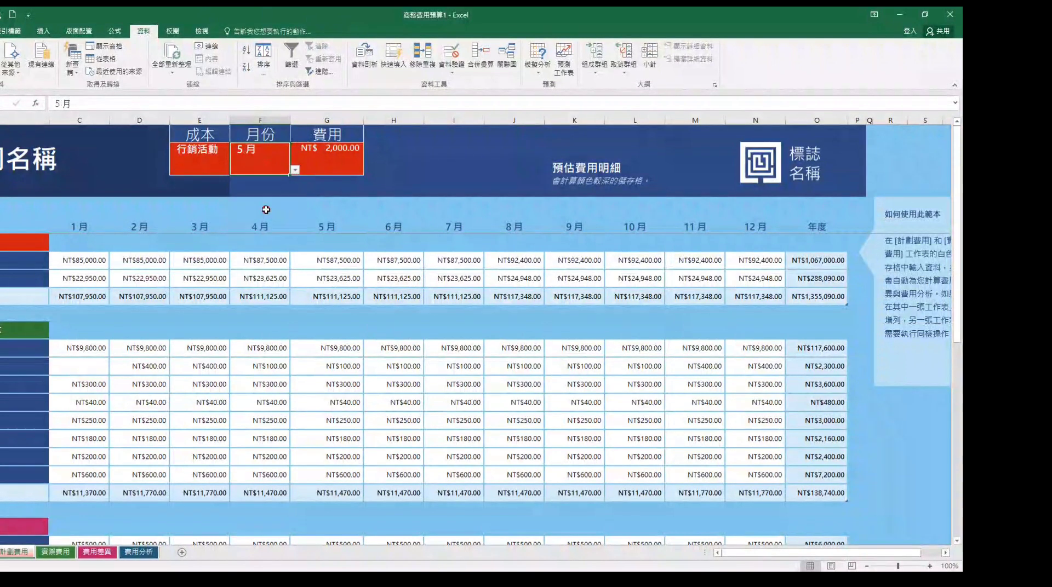
scroll(366, 288, down, 1)
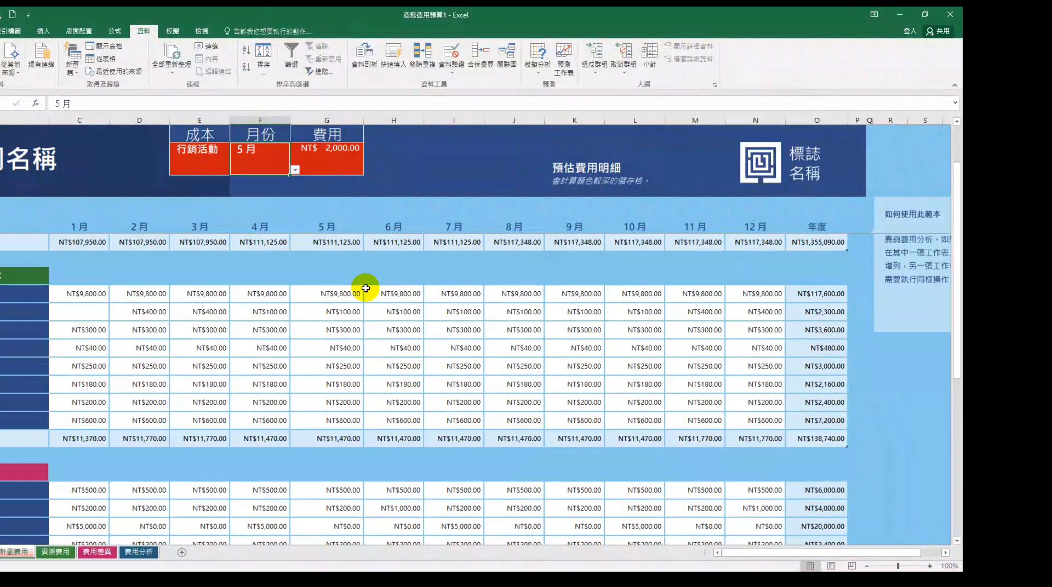